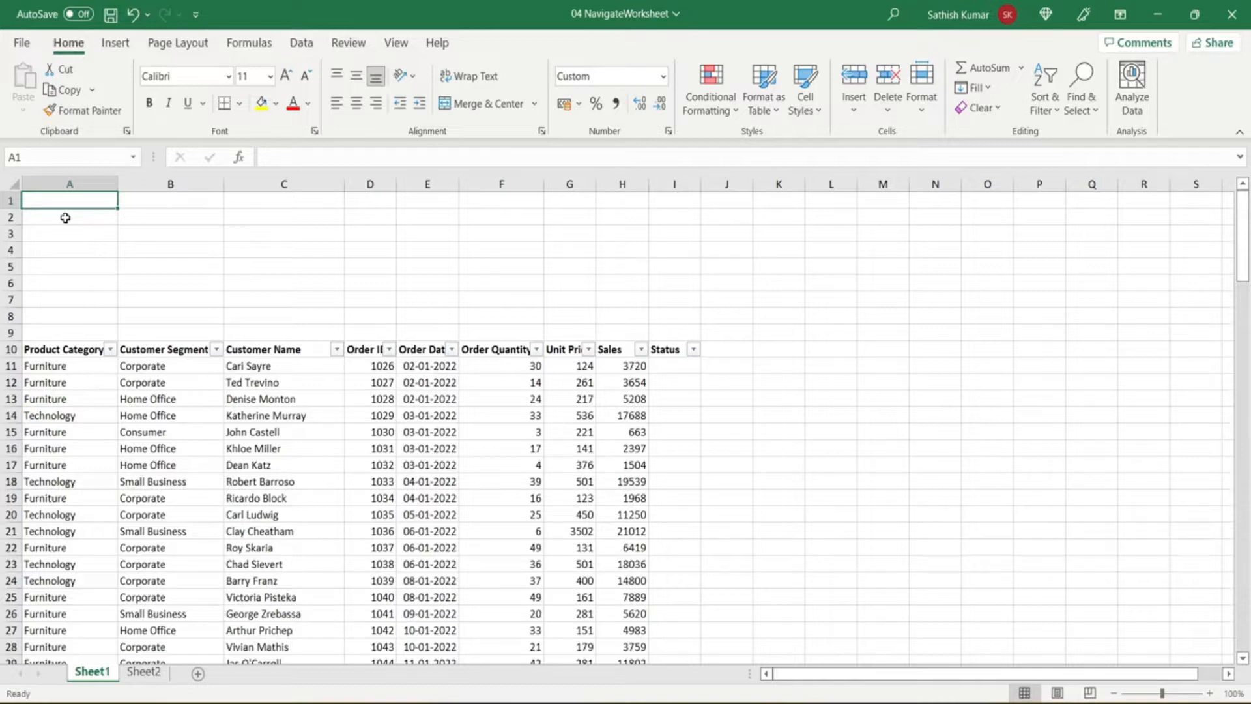
Move the active cell one cell at a time along row 1 from A1 to E1 and back to A1.
key("Right")
key("Right")
key("Right")
key("Right")
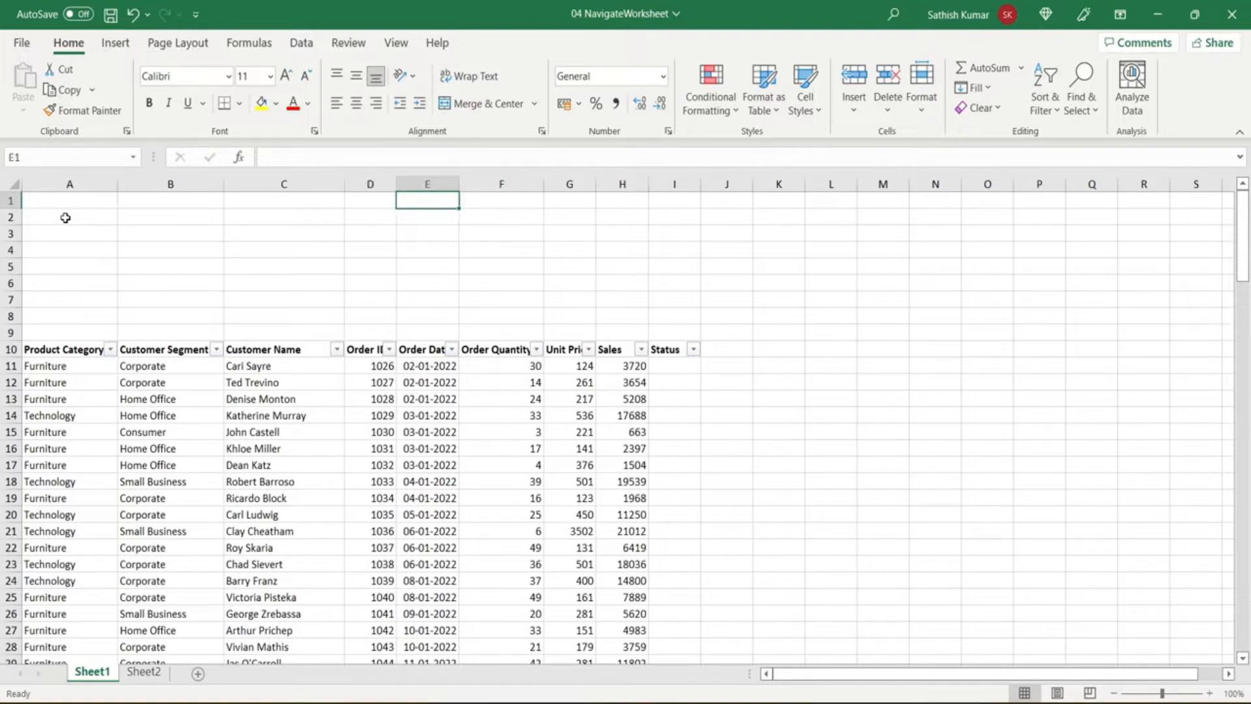
key("Left")
key("Left")
key("Left")
key("Left")
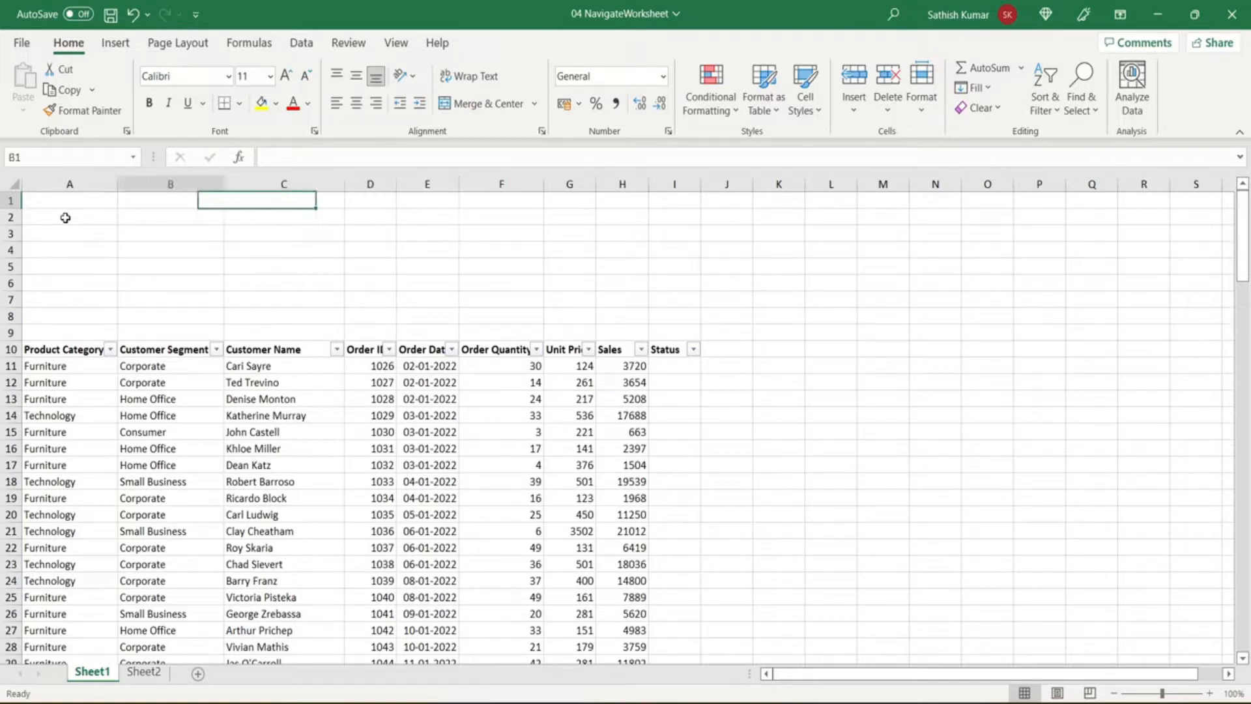
Move the active cell down column A one cell at a time and return up to A1.
key("Down")
key("Down")
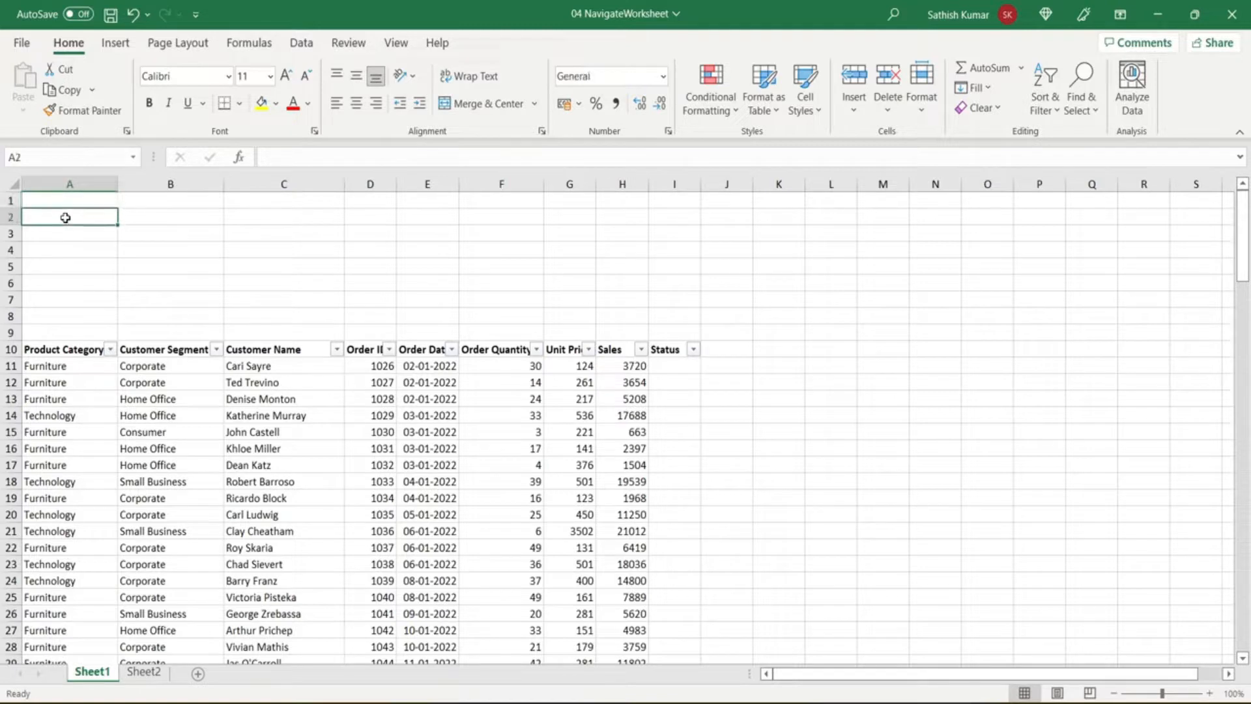
key("Up")
key("Up")
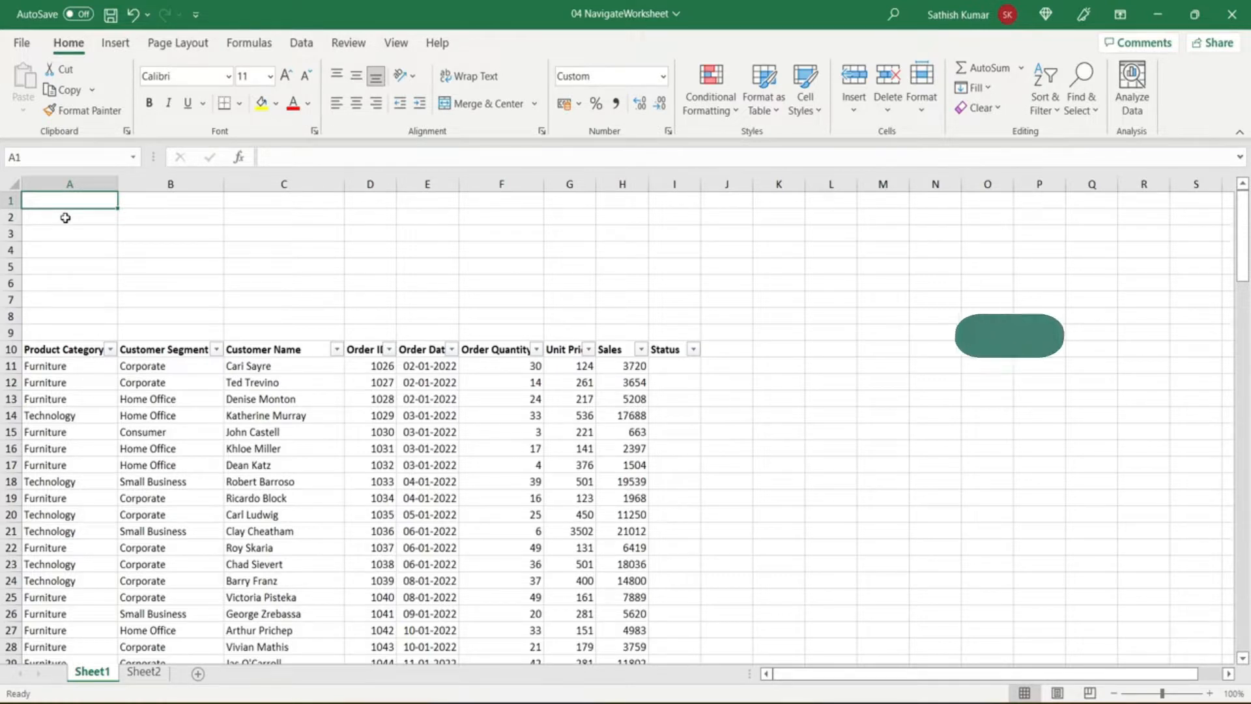
Advance the active cell three cells along row 1 to D1 and step back through the previous cells to A1.
key("Right")
key("Right")
key("Right")
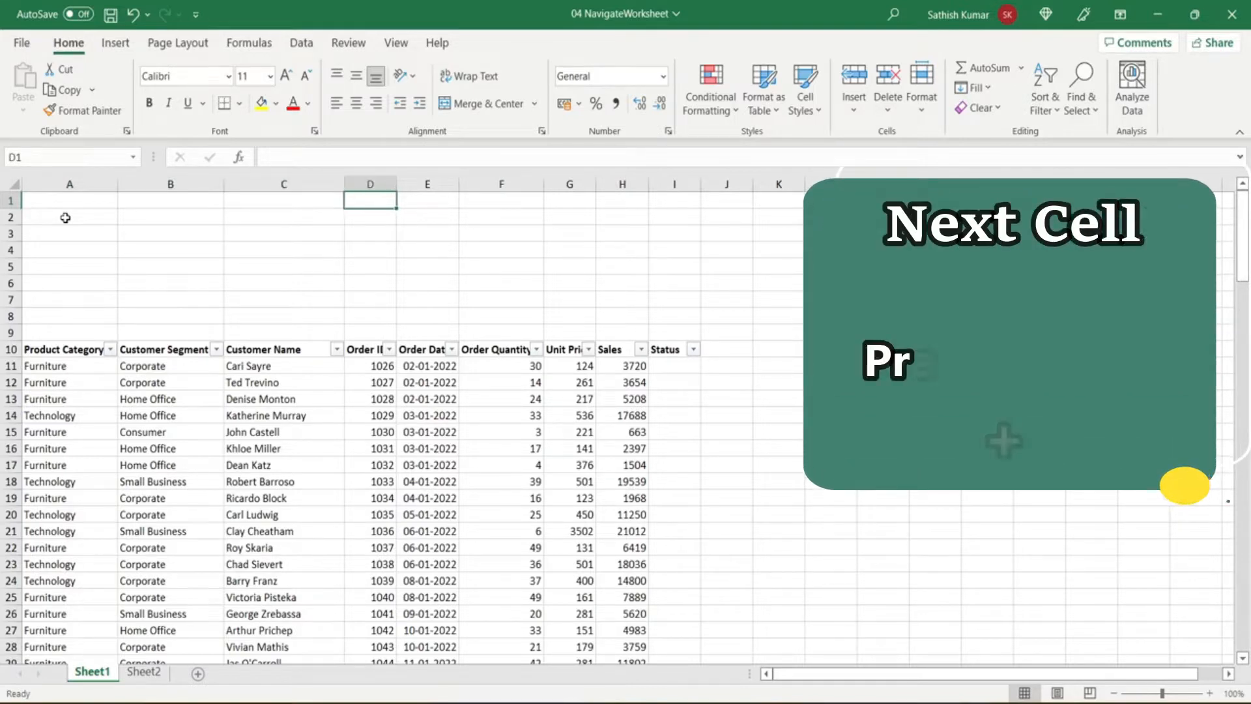
key("shift+Tab")
key("shift+Tab")
key("shift+Tab")
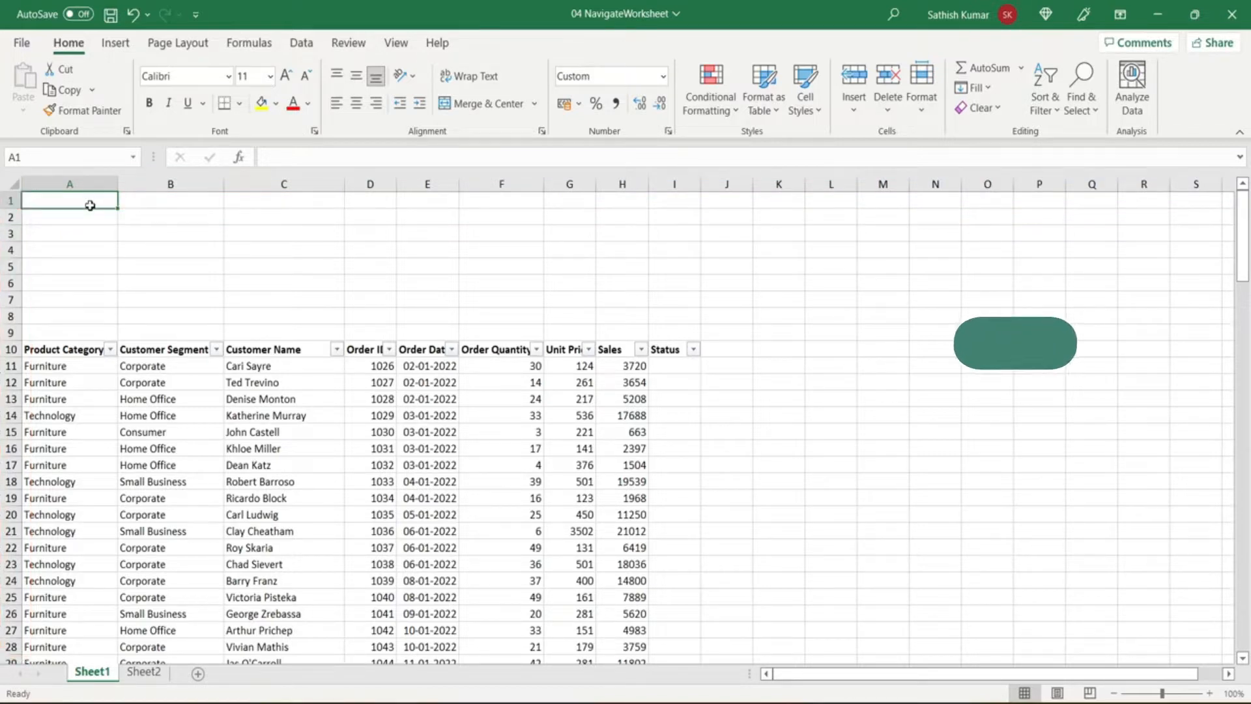
Page down the worksheet three screens to A85 and page back up to A1.
key("Page_Down")
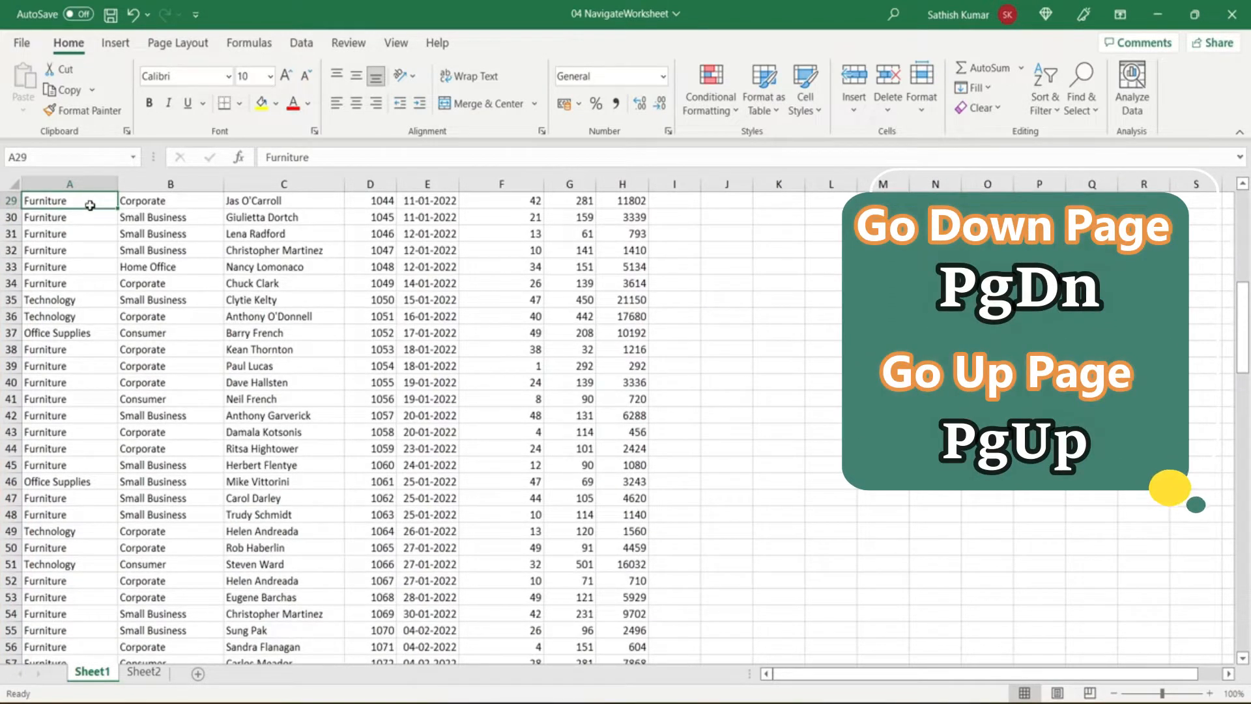
key("Page_Down")
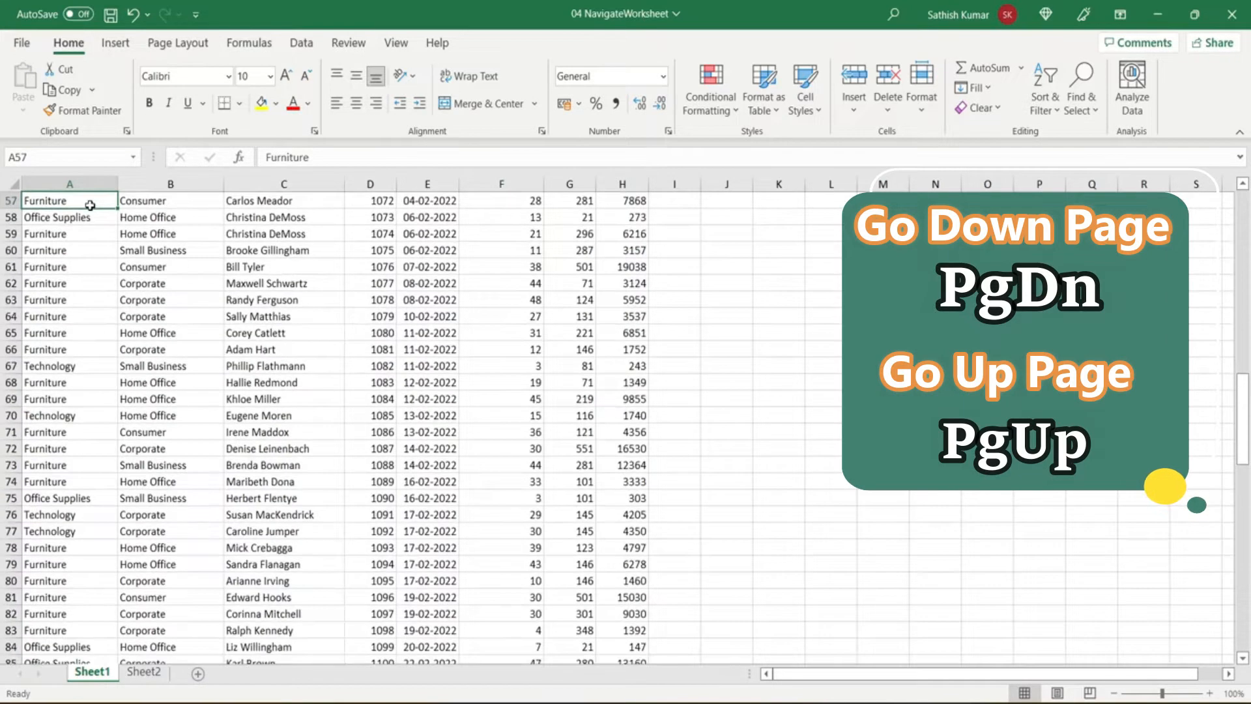
key("Page_Down")
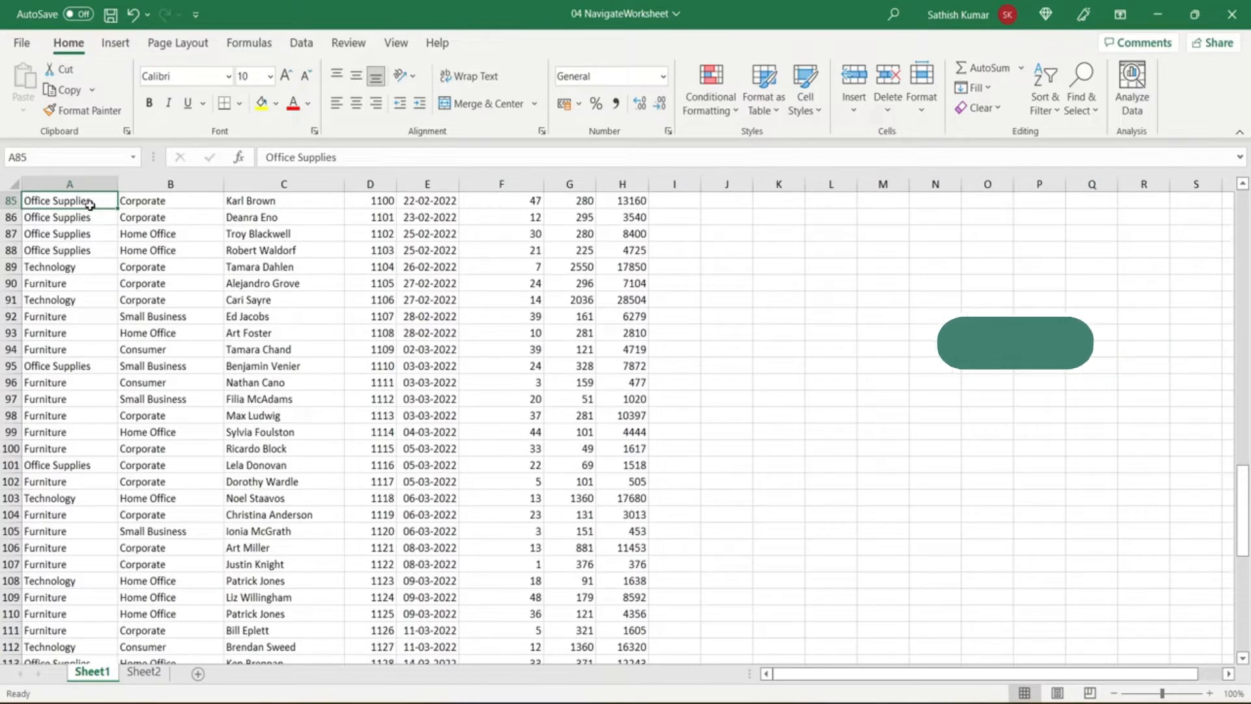
key("Page_Up")
key("Page_Up")
key("Page_Up")
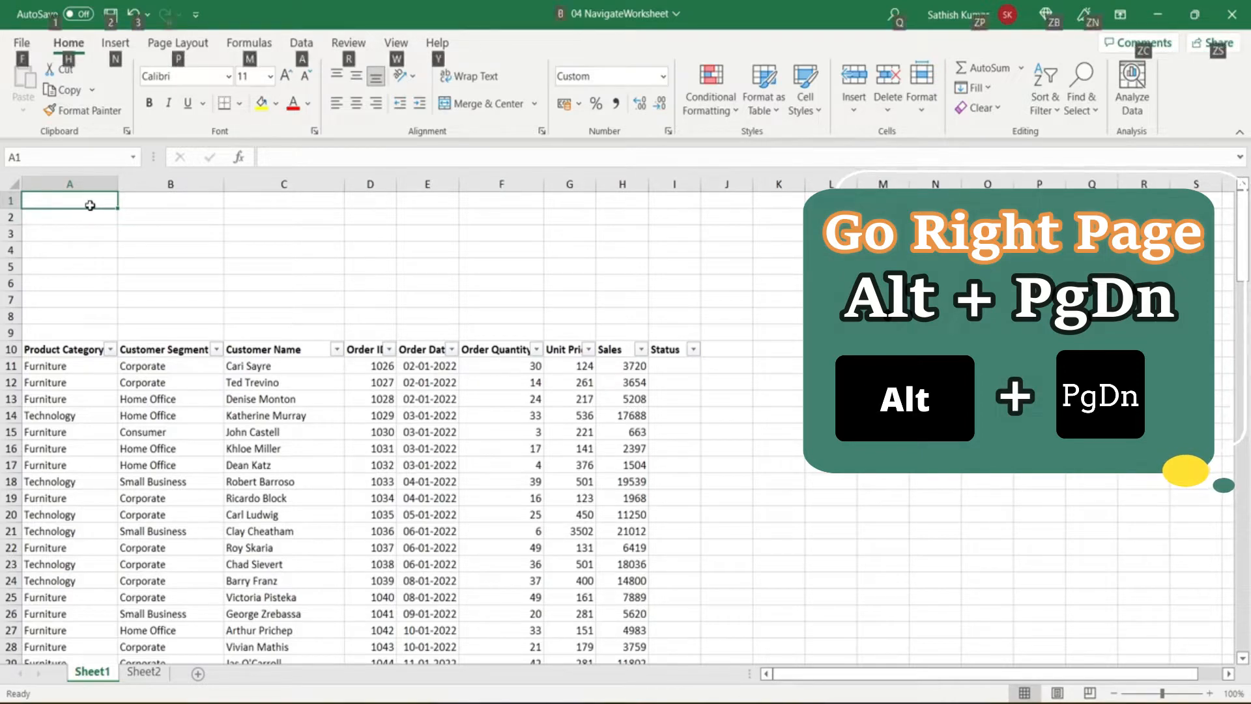
Page the worksheet four screens to the right to CK1 and page back left to A1.
key("alt+Page_Down")
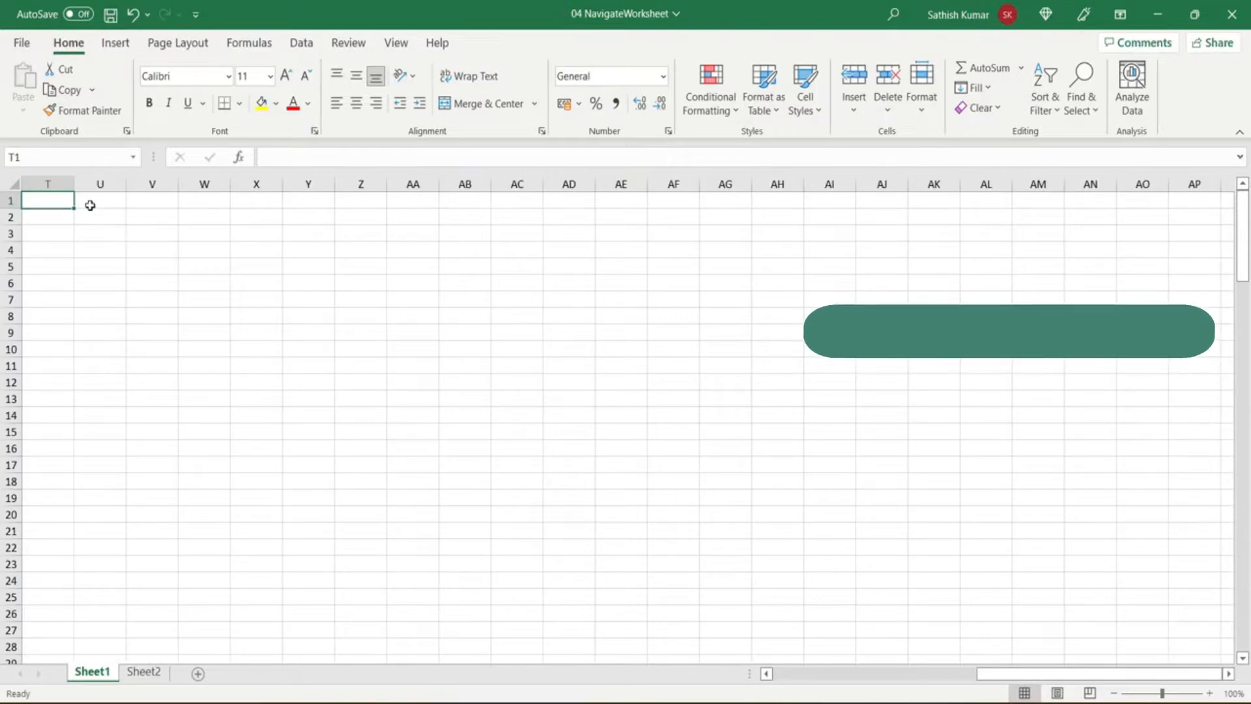
key("alt+Page_Down")
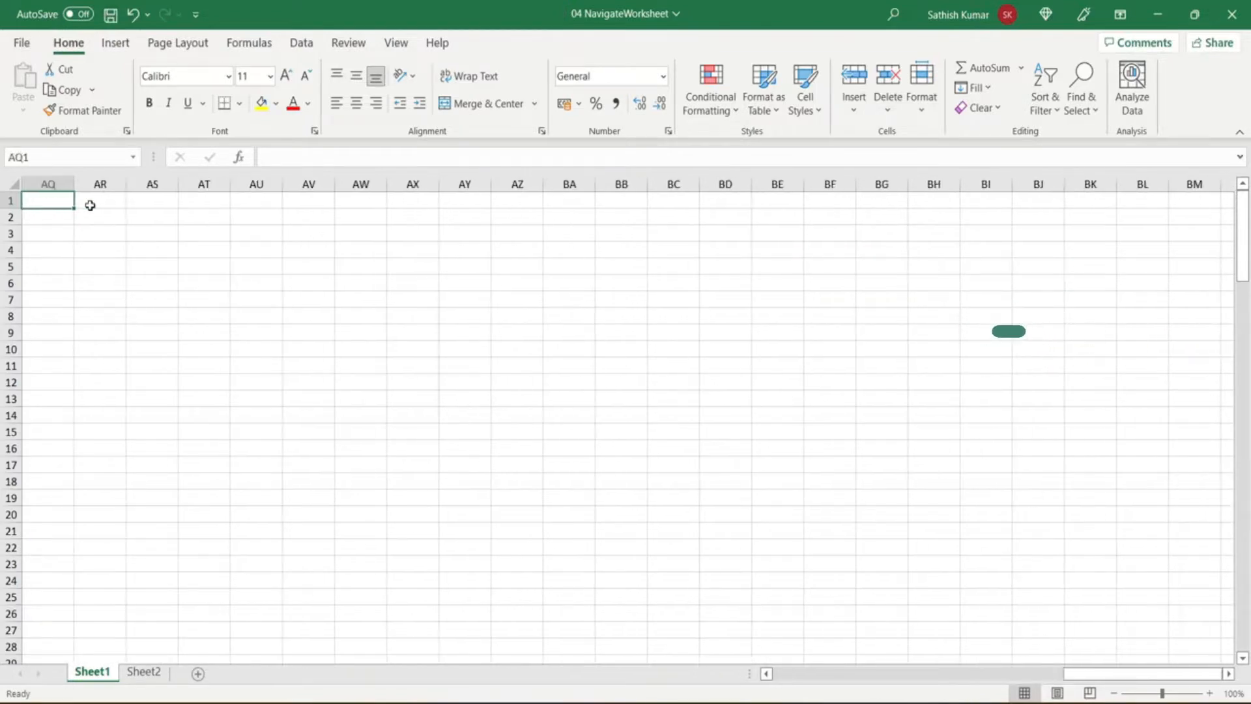
key("alt+Page_Down")
key("alt+Page_Down")
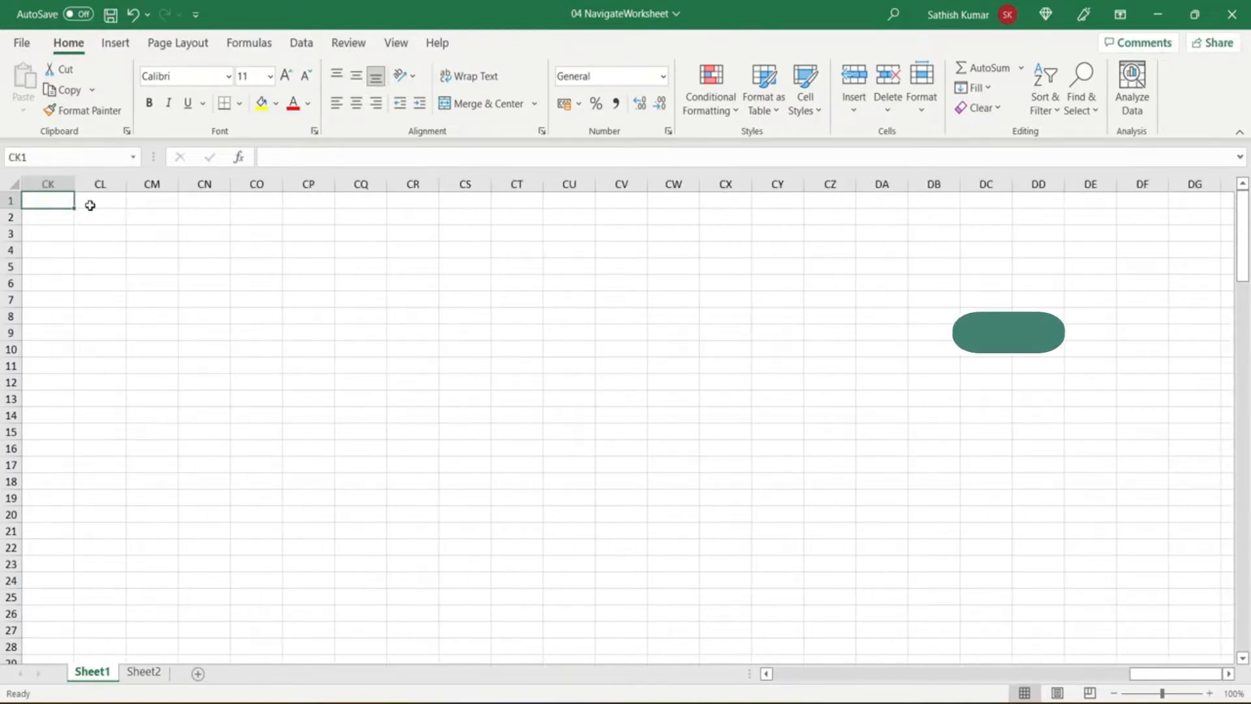
key("alt+Page_Up")
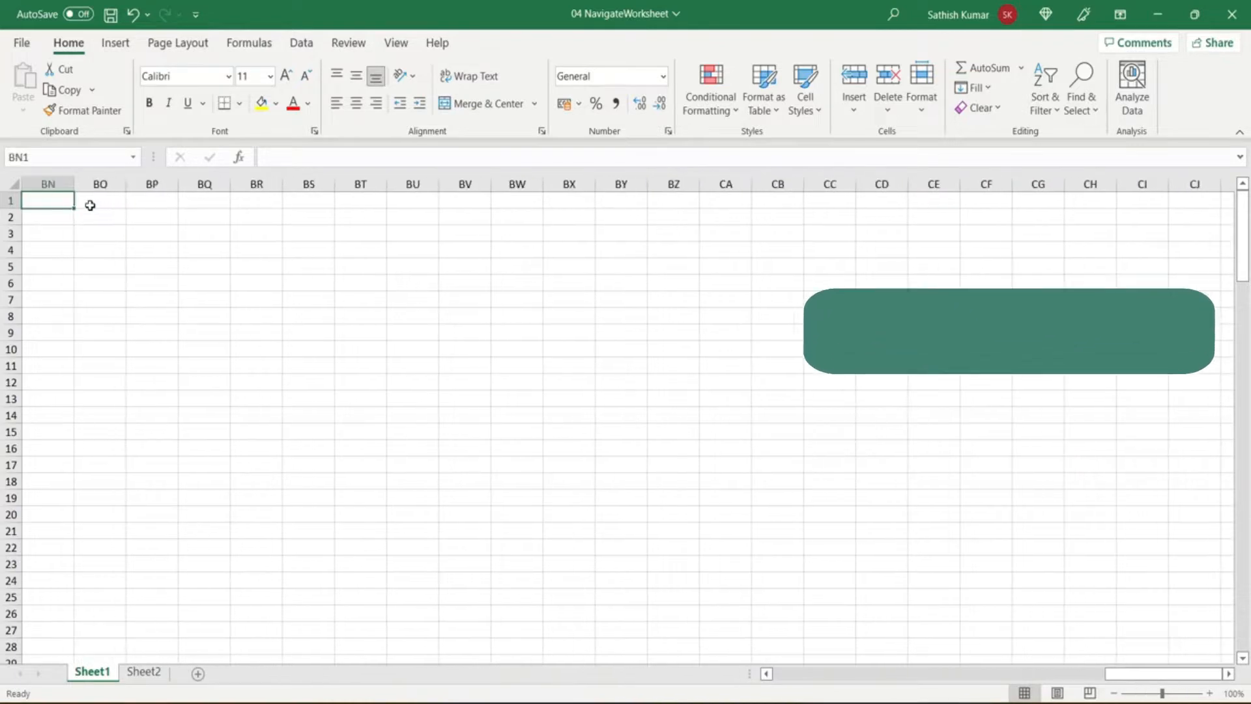
key("alt+Page_Up")
key("alt+Page_Up")
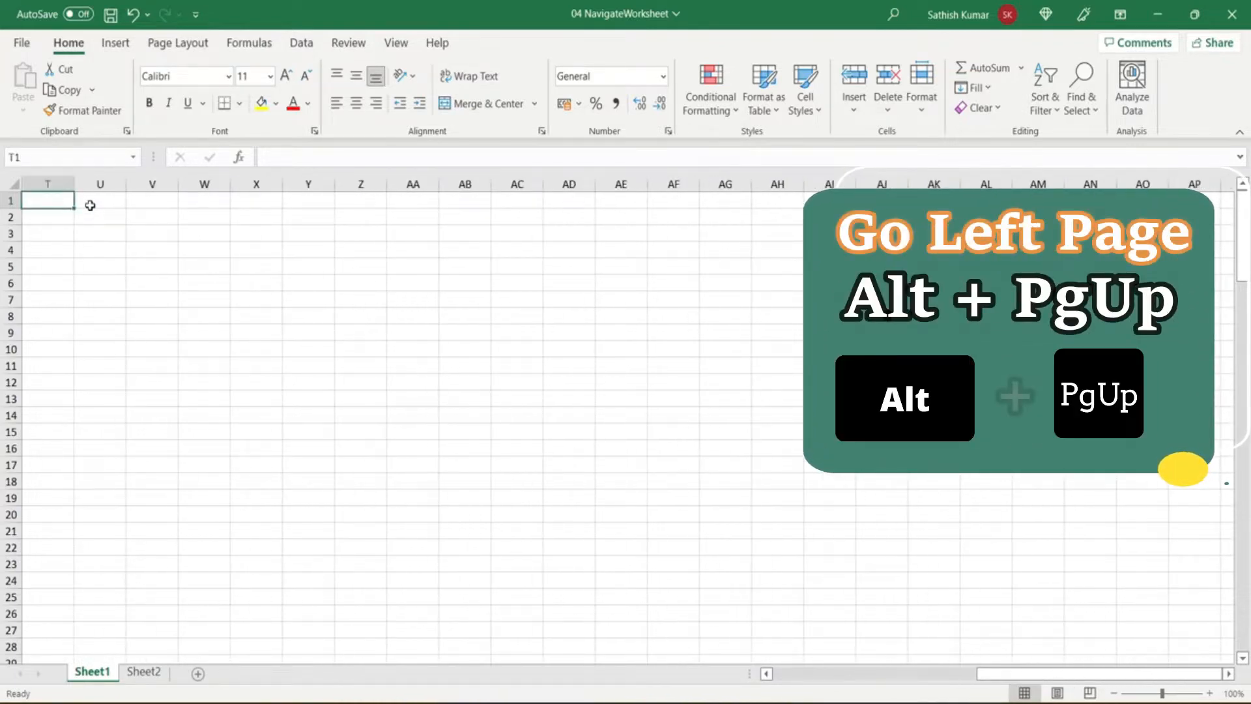
key("alt+Page_Up")
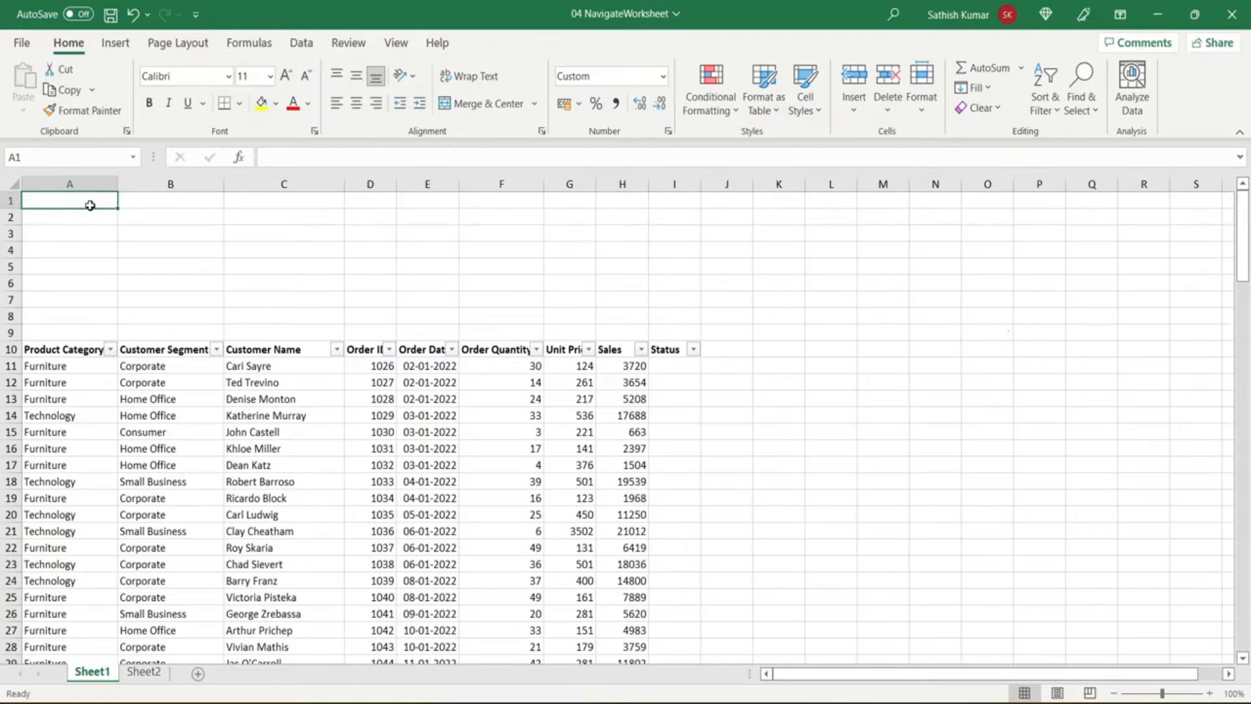
Jump from A1 to the table's header at A10 and circle its filled edges through A141, H141 and H10 back to A10.
key("ctrl+Down")
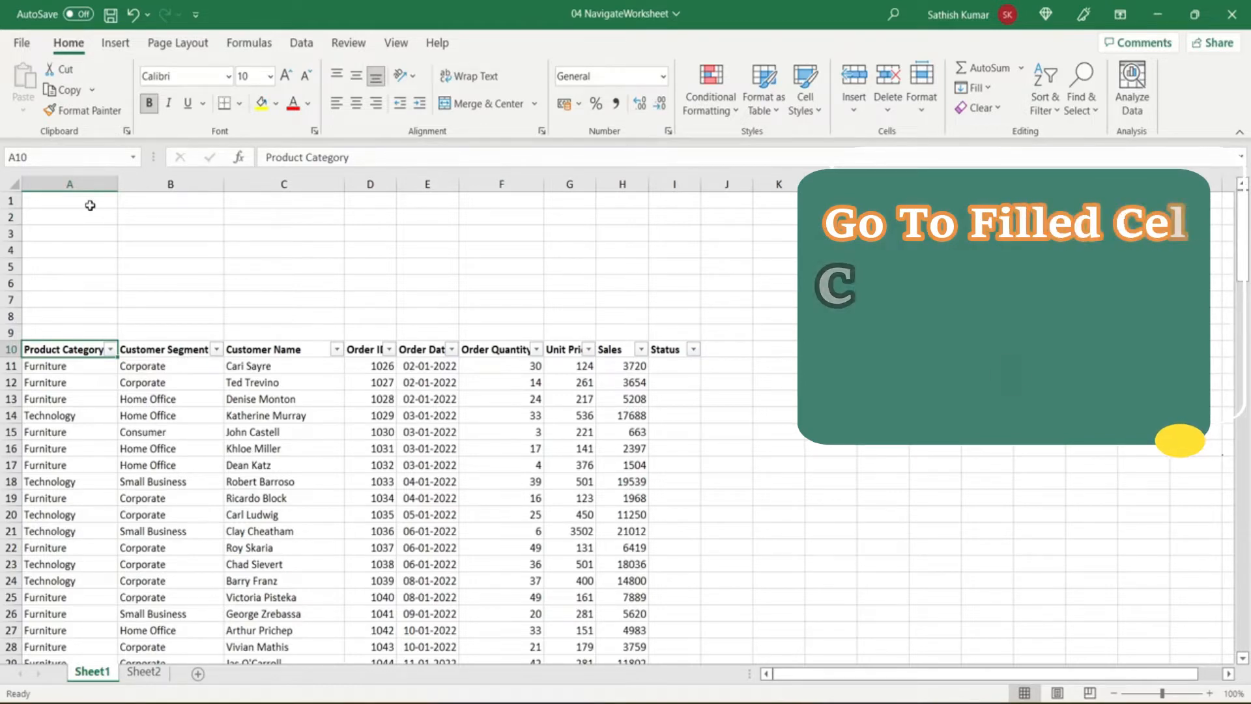
key("ctrl+Down")
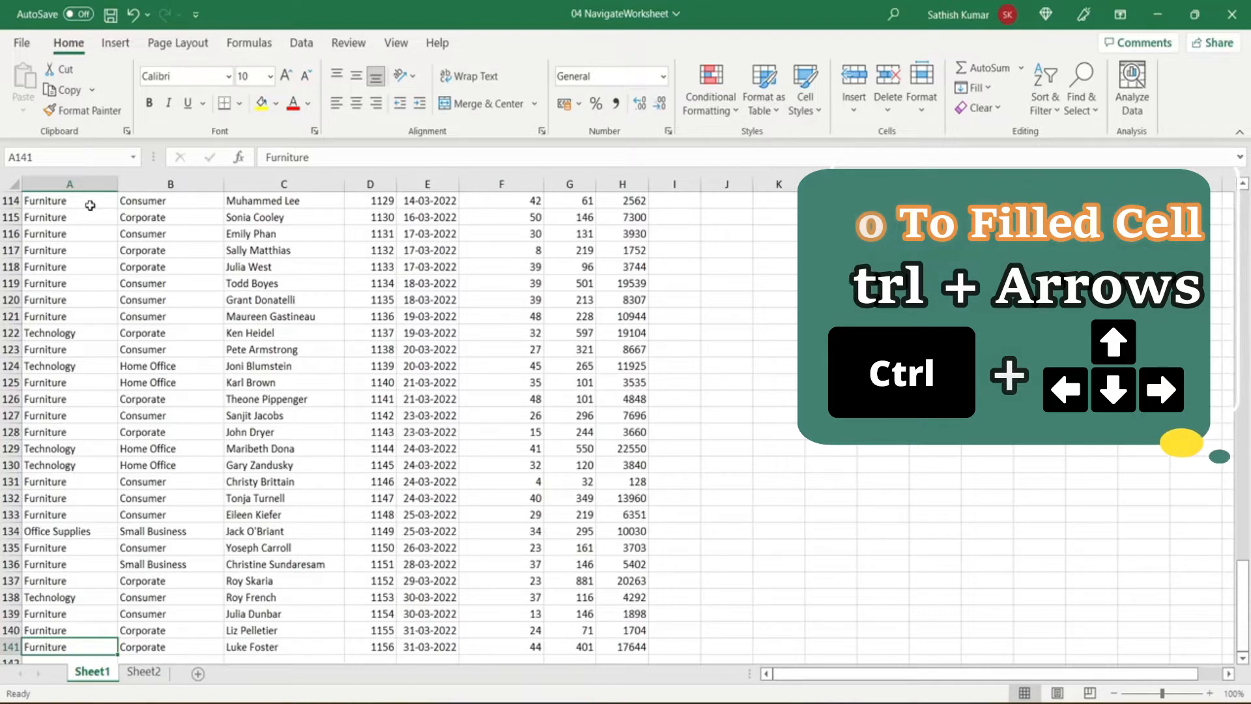
key("ctrl+Right")
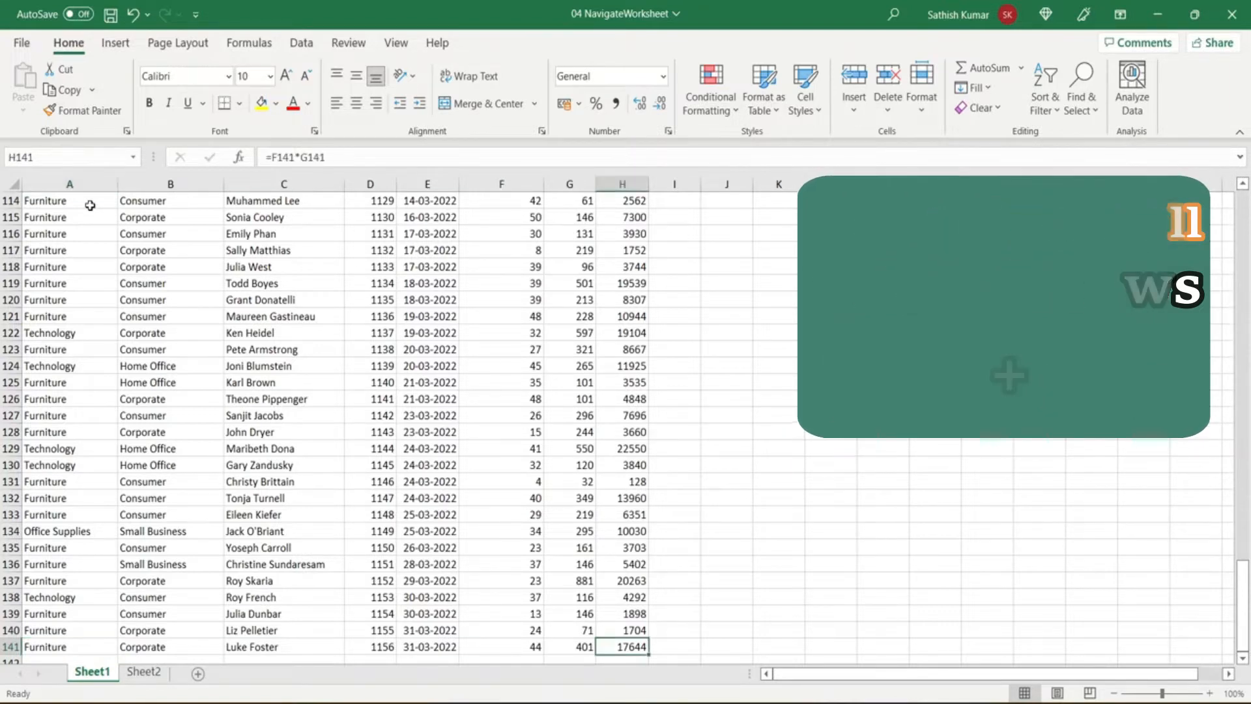
key("ctrl+Up")
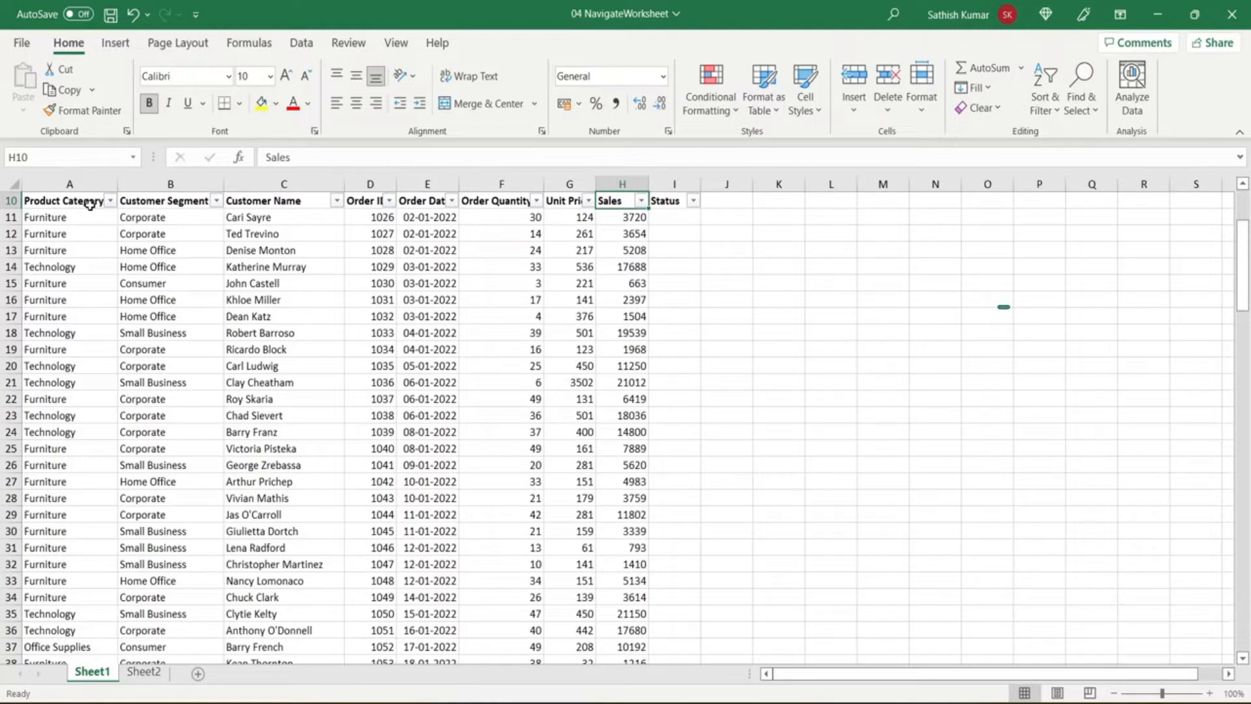
key("ctrl+Left")
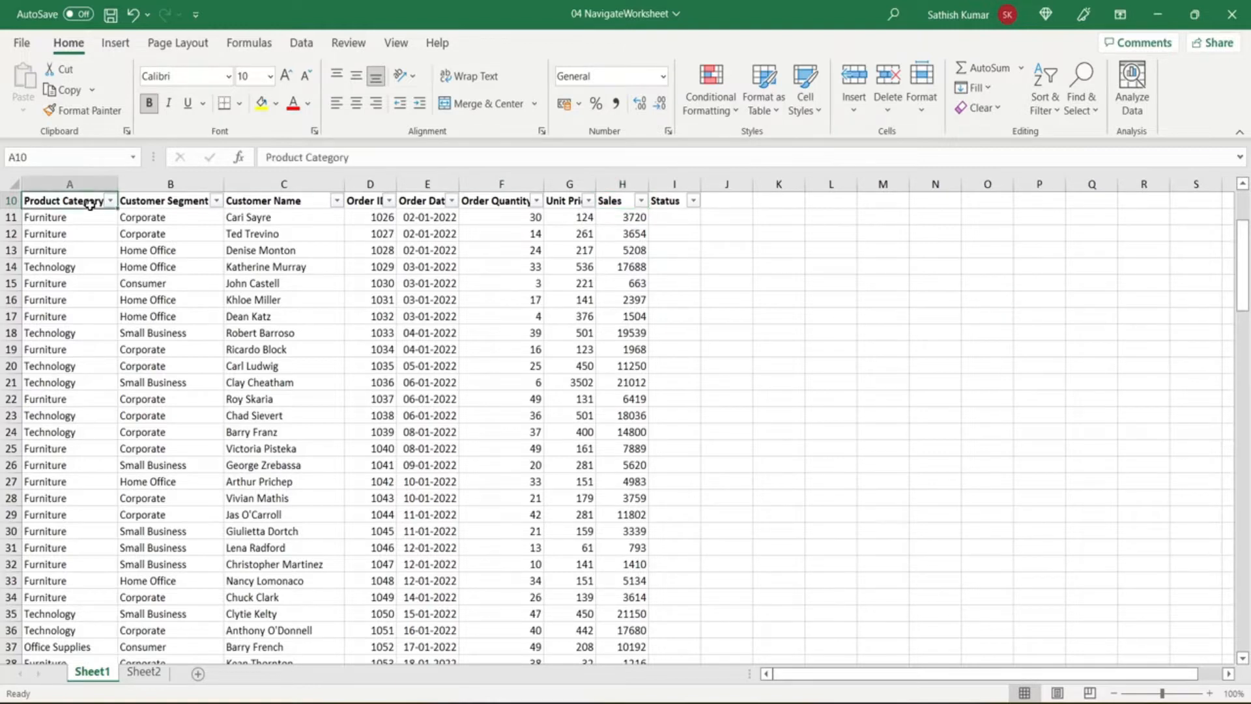
Jump from A10 along the filled edges of the table through A141 and H141 to the Sales header in H10.
key("ctrl+Down")
key("ctrl+Right")
key("ctrl+Up")
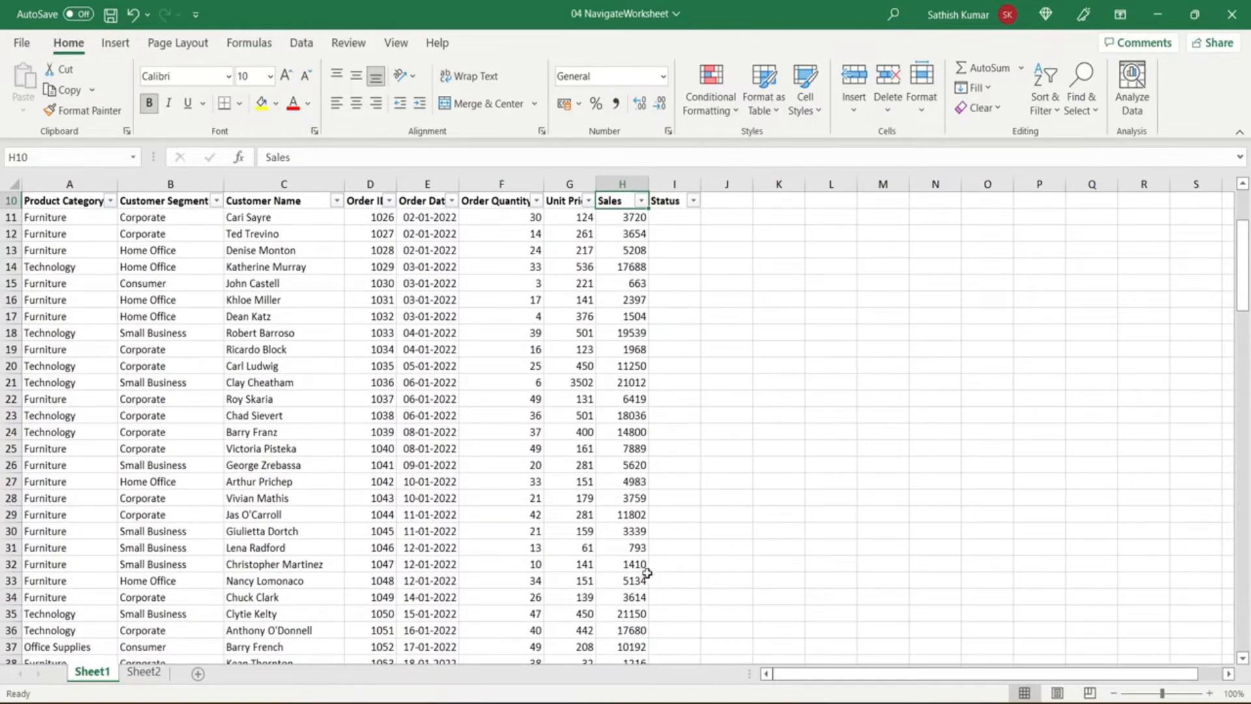
Select cell H55 in the Sales column and jump to the first cell of its row, A55.
scroll(647, 573, "down", 8)
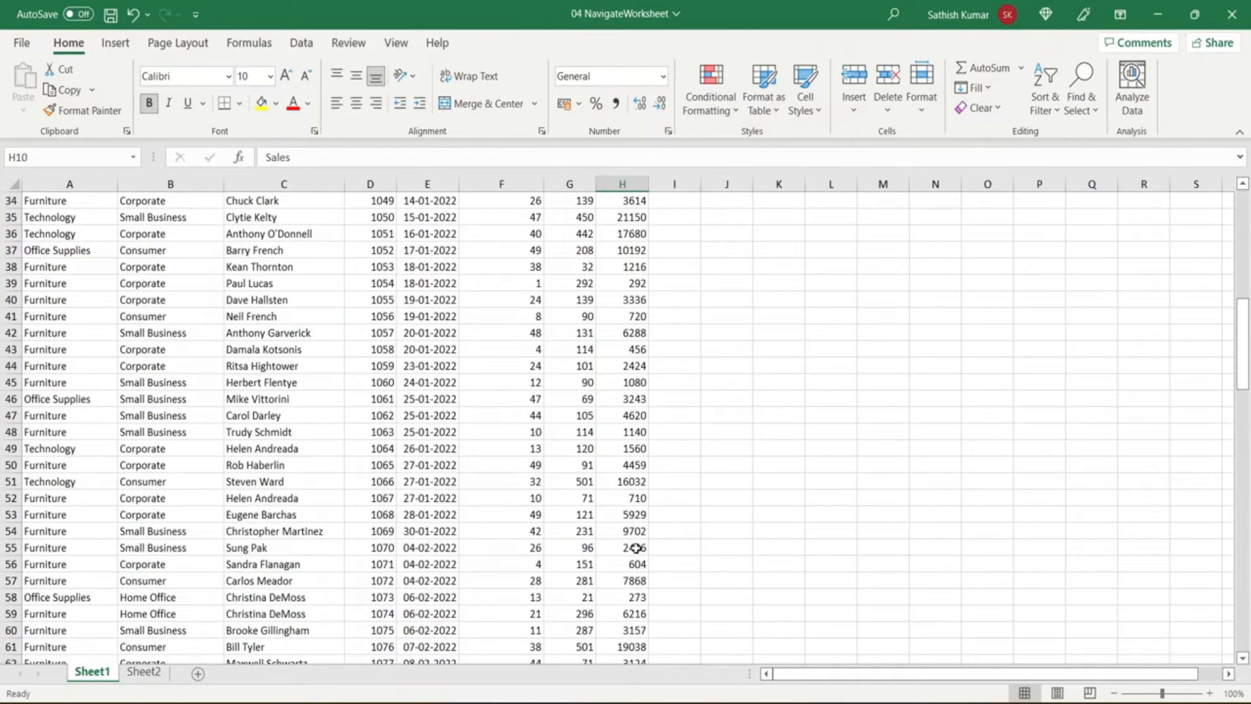
left_click(635, 548)
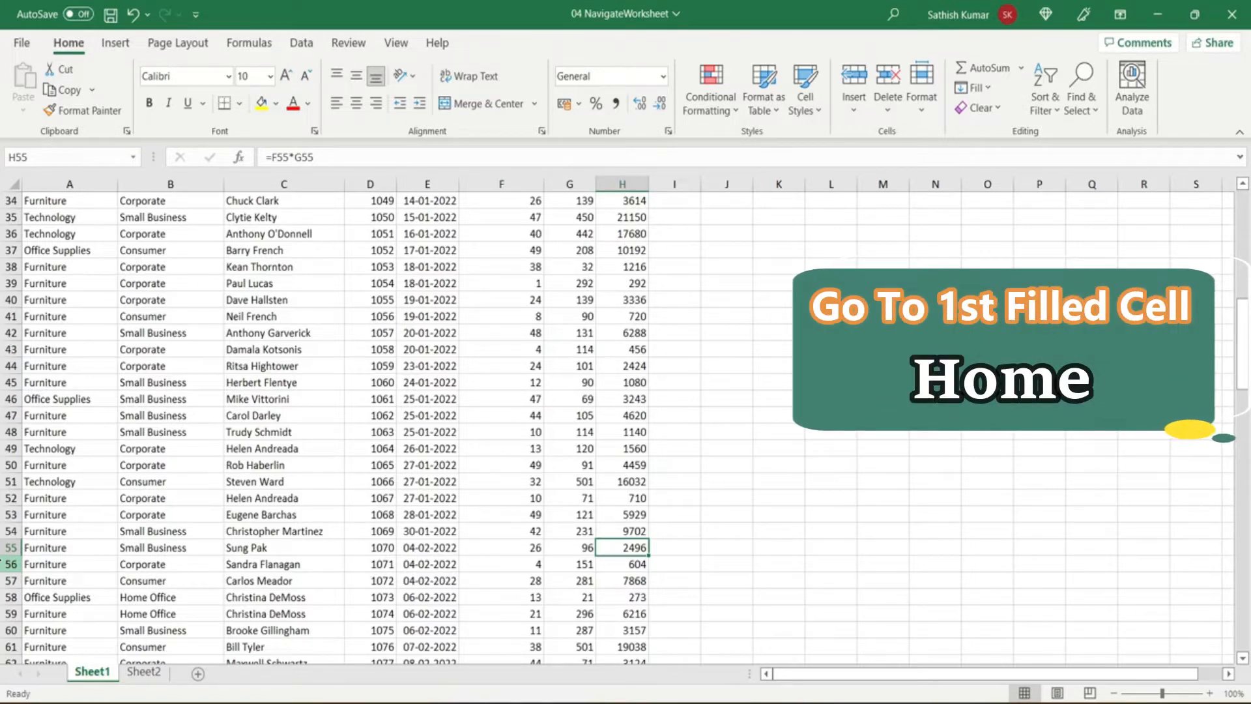
key("Home")
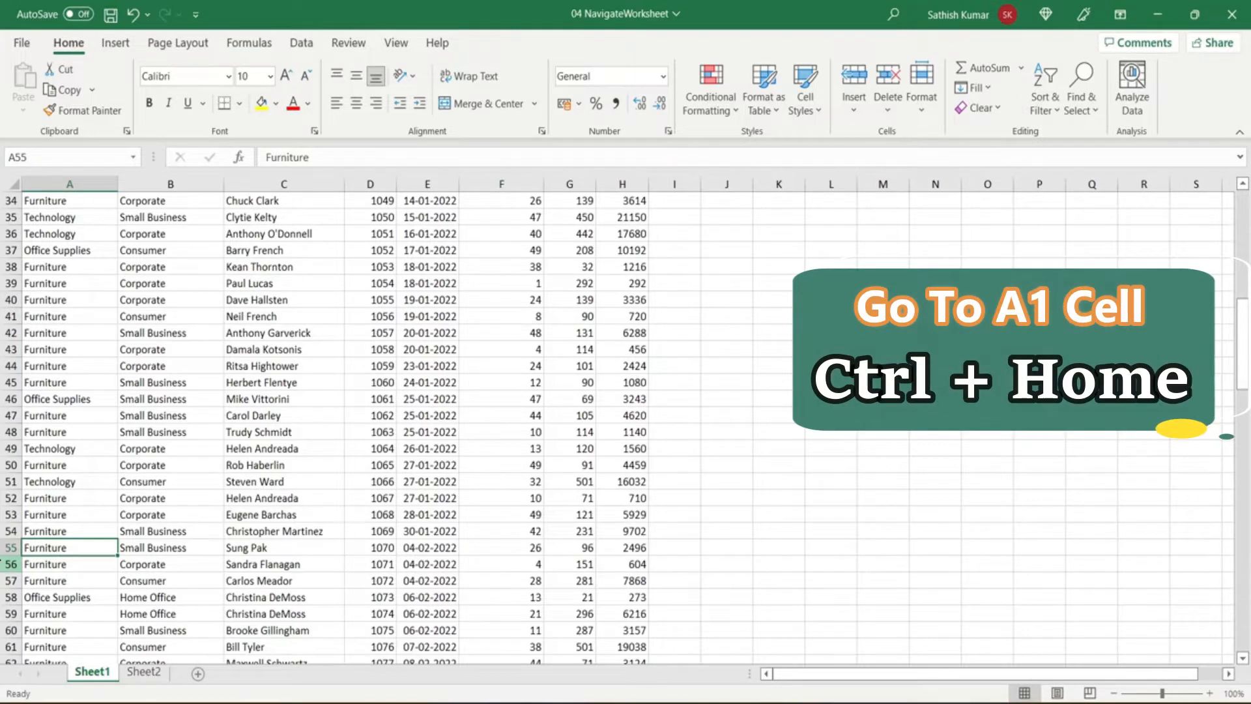
Go to cell A1 and jump from there to the last used cell of the sheet, I141.
key("ctrl+Home")
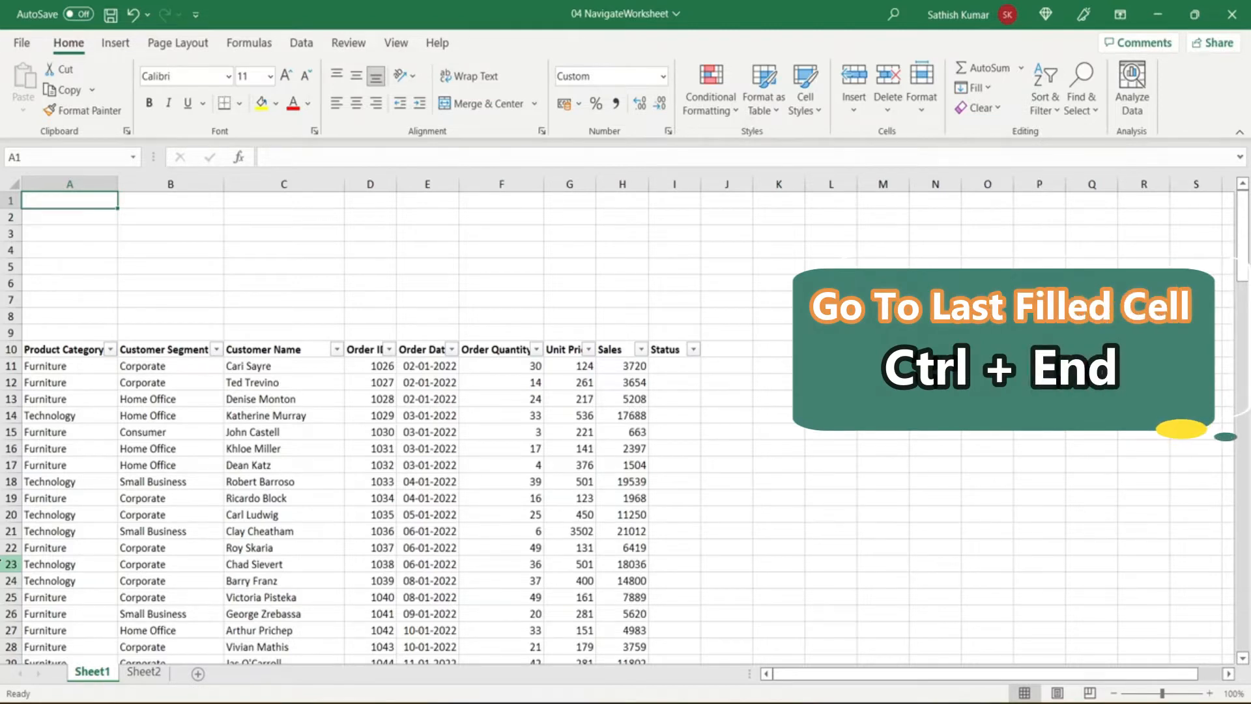
key("ctrl+End")
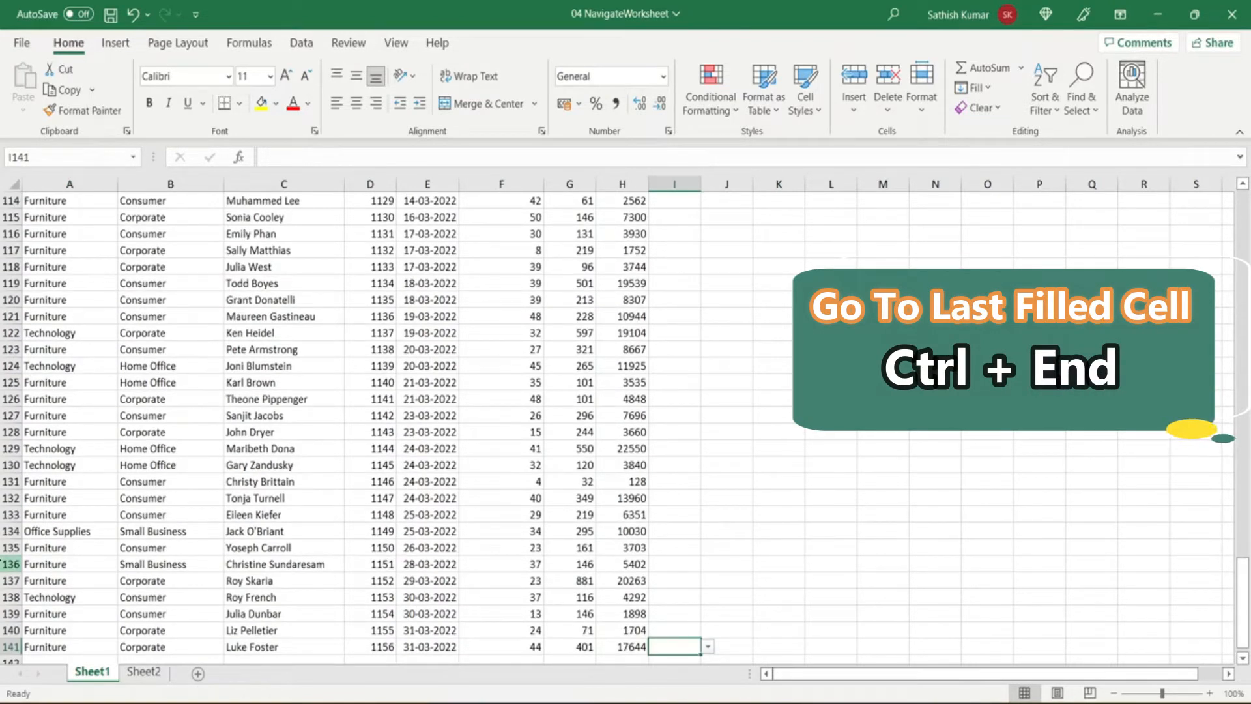
Enter the text "gdgd" in the empty cell N158 below the data.
scroll(903, 554, "down", 4)
scroll(902, 554, "down", 3)
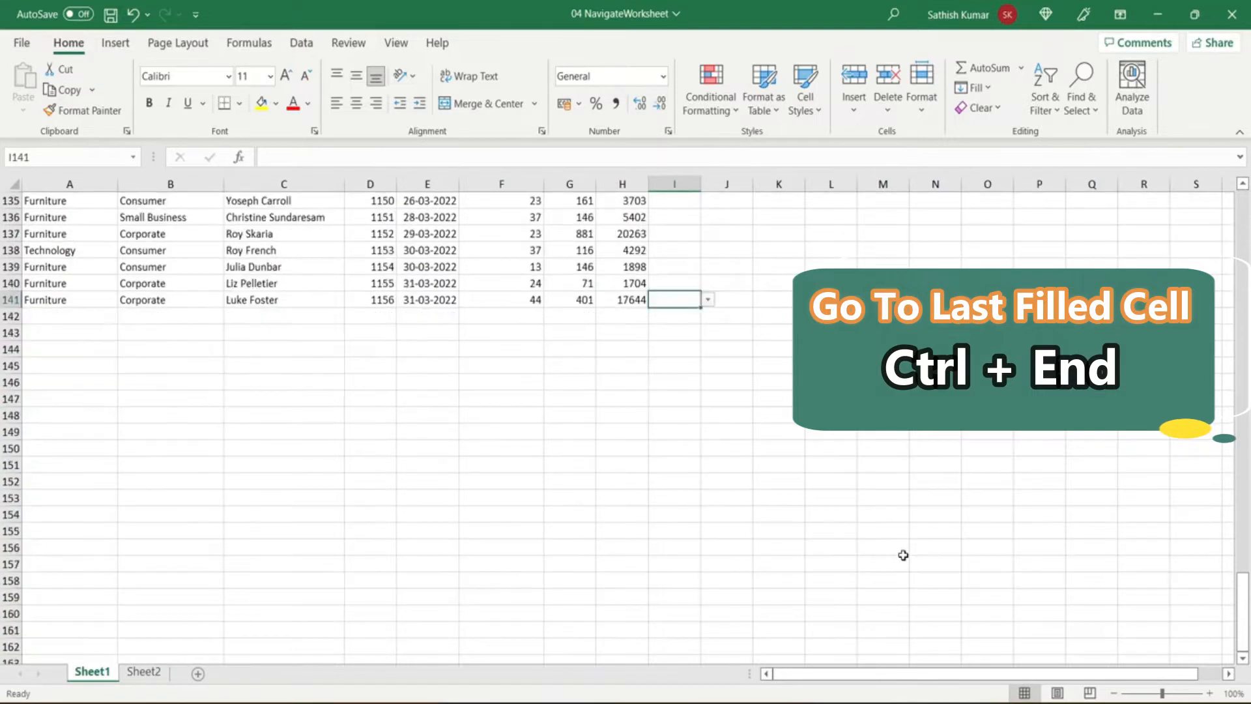
left_click(938, 577)
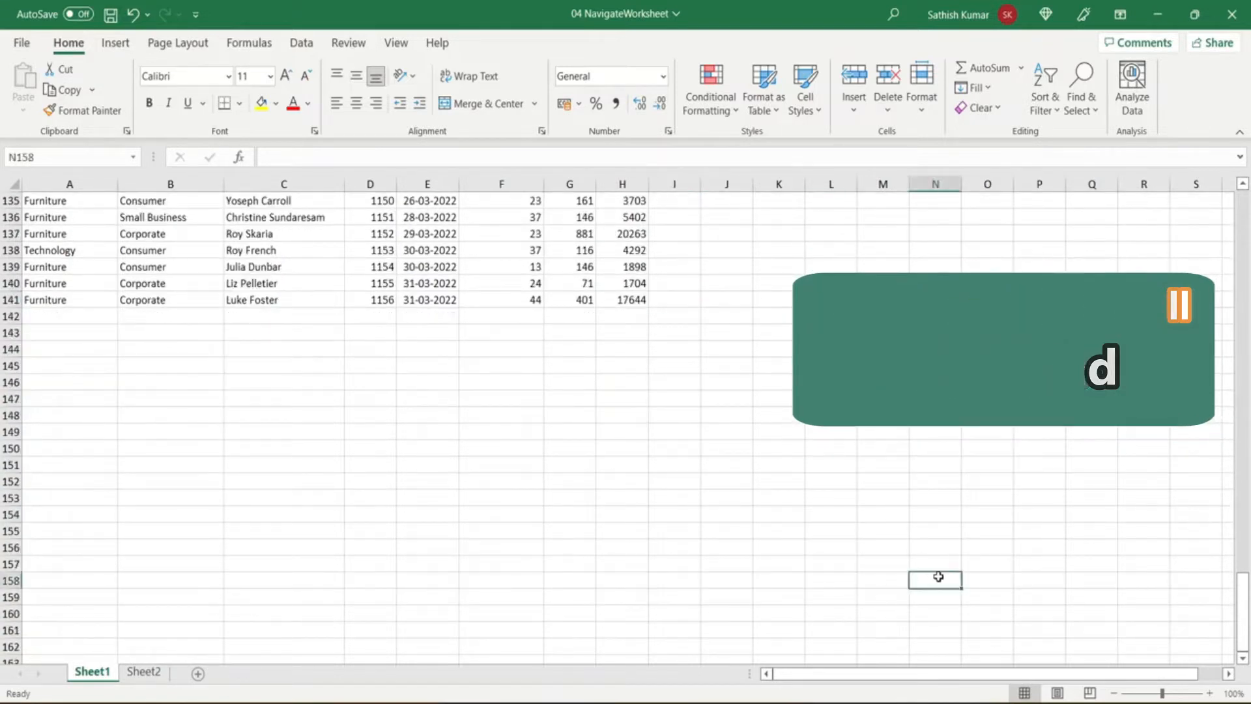
type("gdgd")
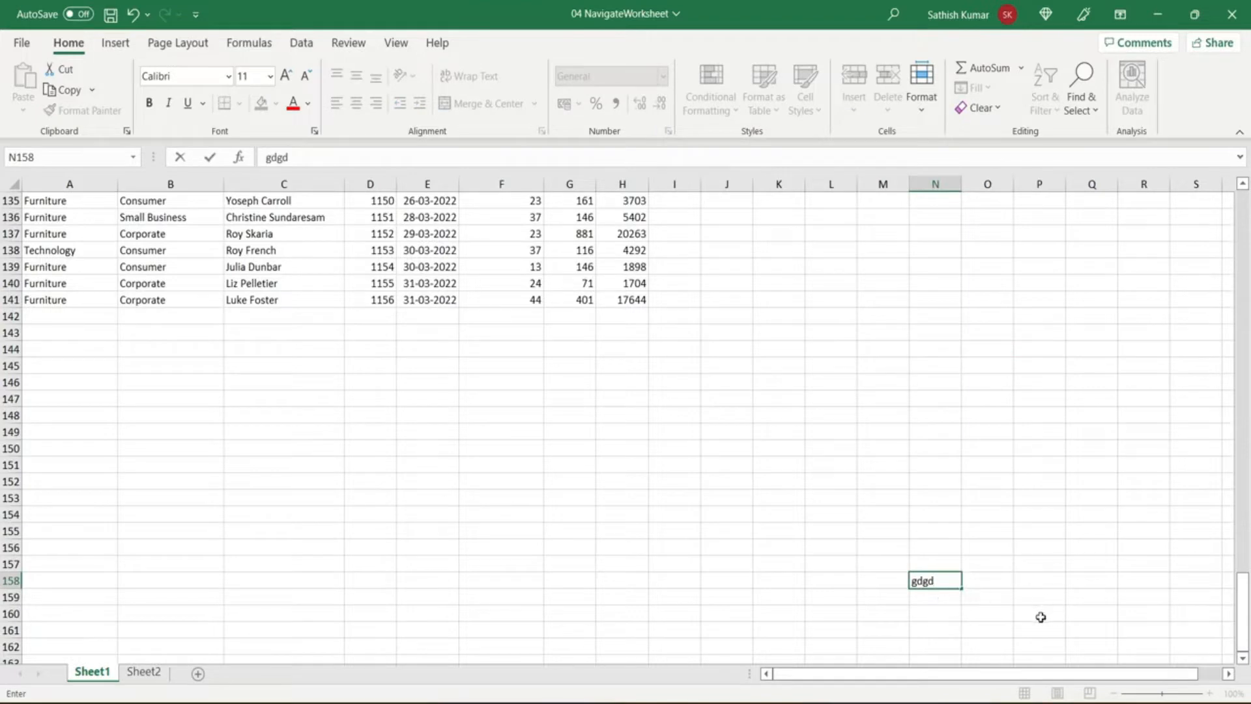
key("Return")
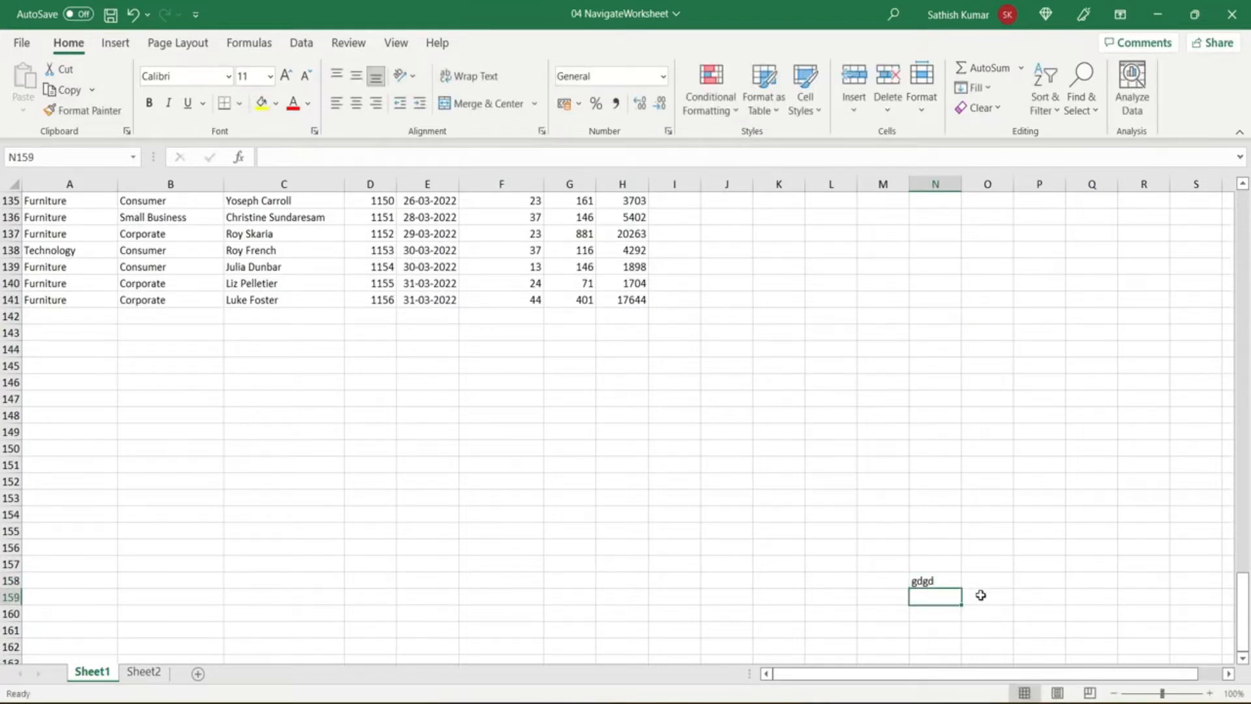
Return to A1, jump to the sheet's last used cell N158, and go back to A1.
key("ctrl+Home")
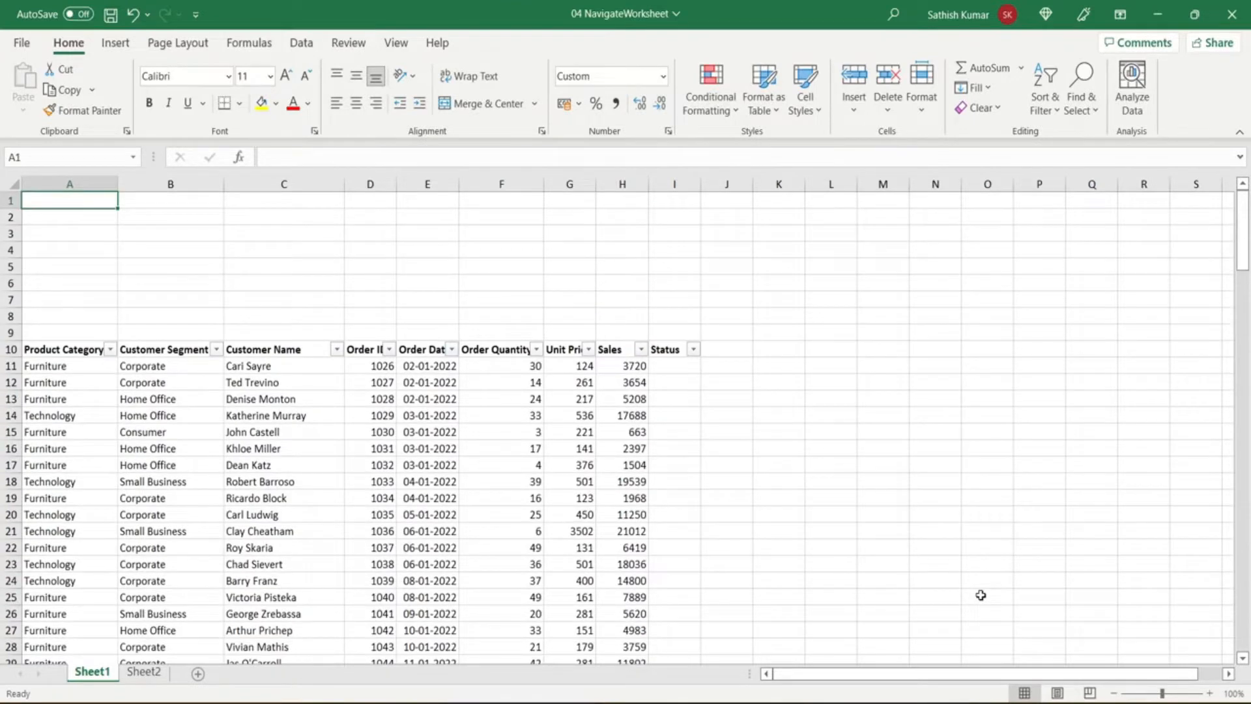
key("ctrl+End")
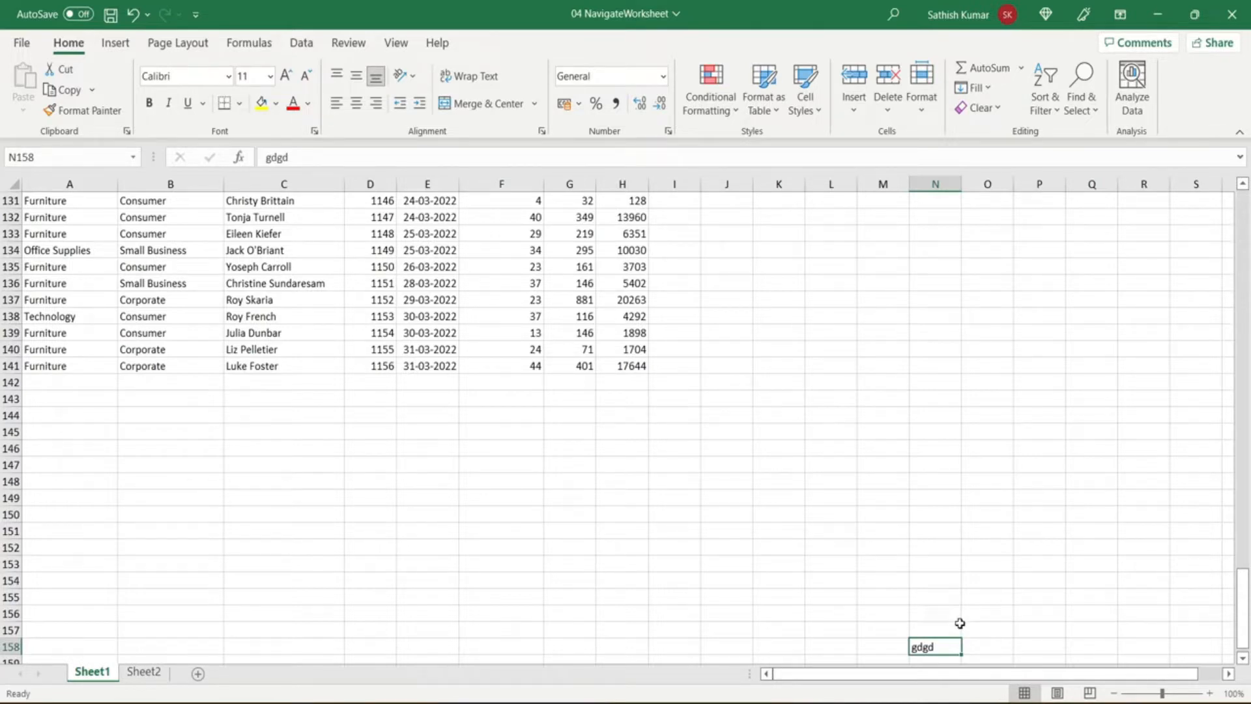
key("ctrl+Home")
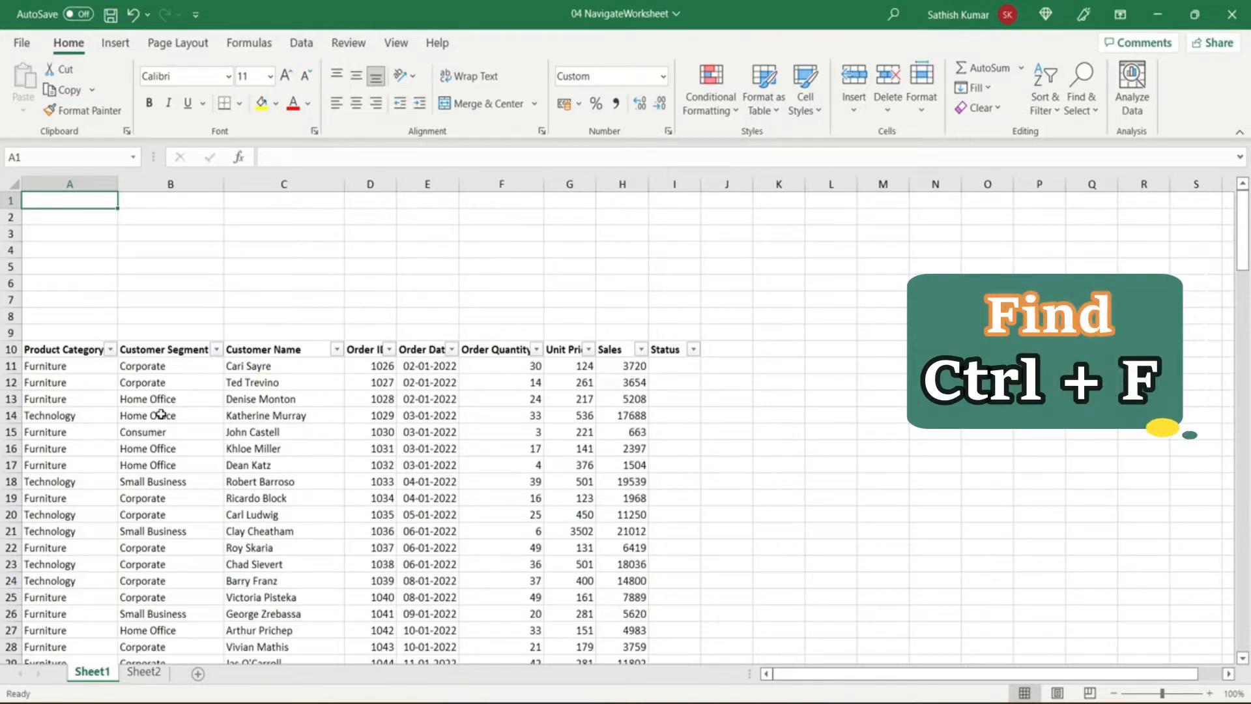
Find the first cell containing "Corporate" and close the search dialog.
key("ctrl+f")
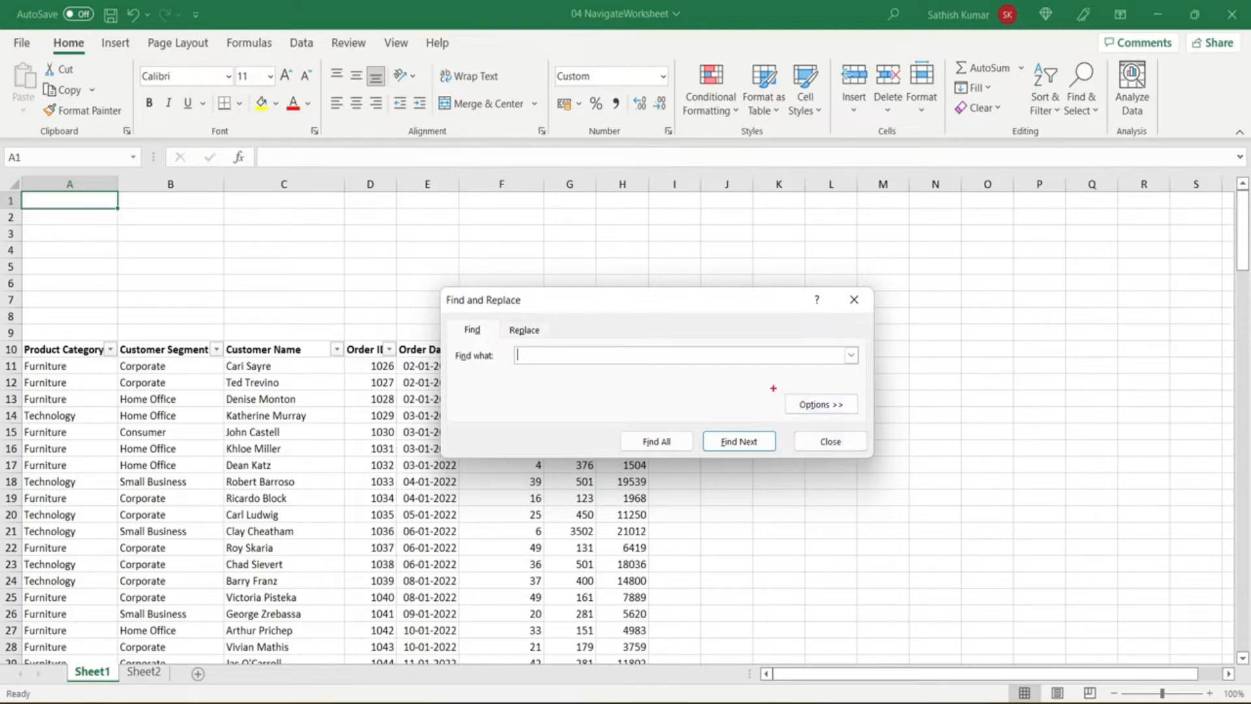
left_click_drag(773, 389, 864, 417)
type("Corporate")
left_click(739, 447)
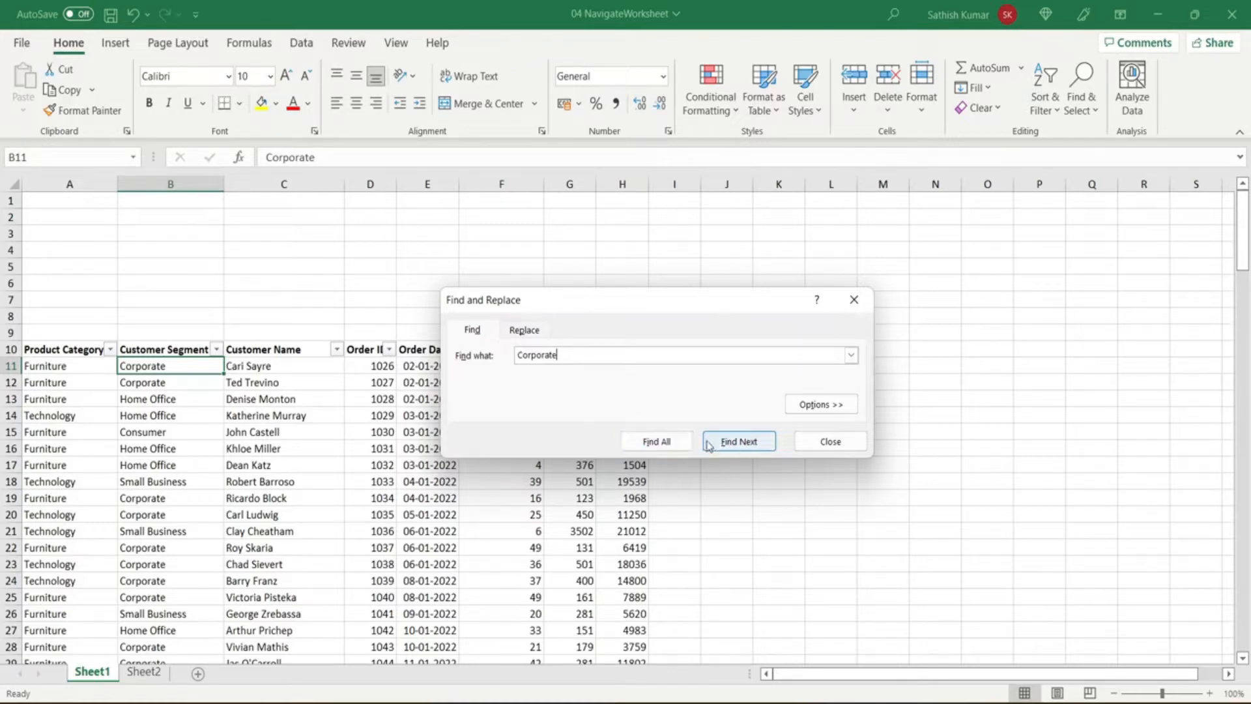
left_click(811, 443)
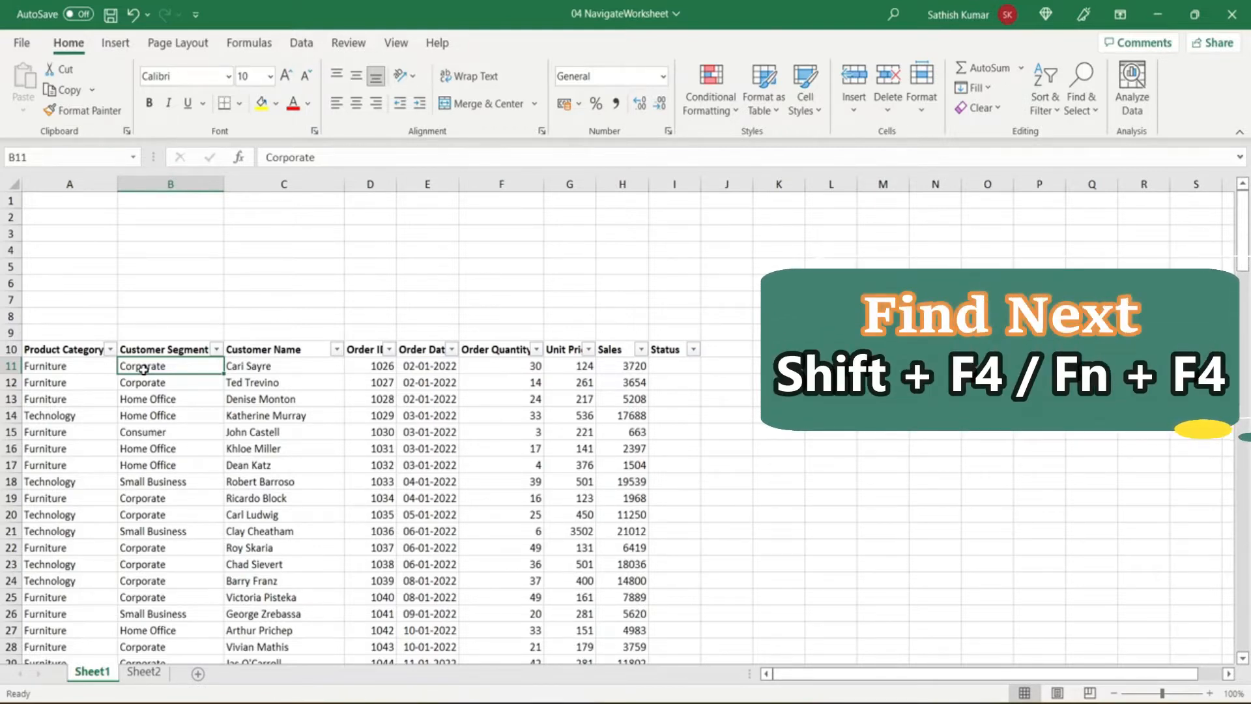
Repeat the "Corporate" search through the successive matches in the Customer Segment column down to cell B25.
key("shift+F4")
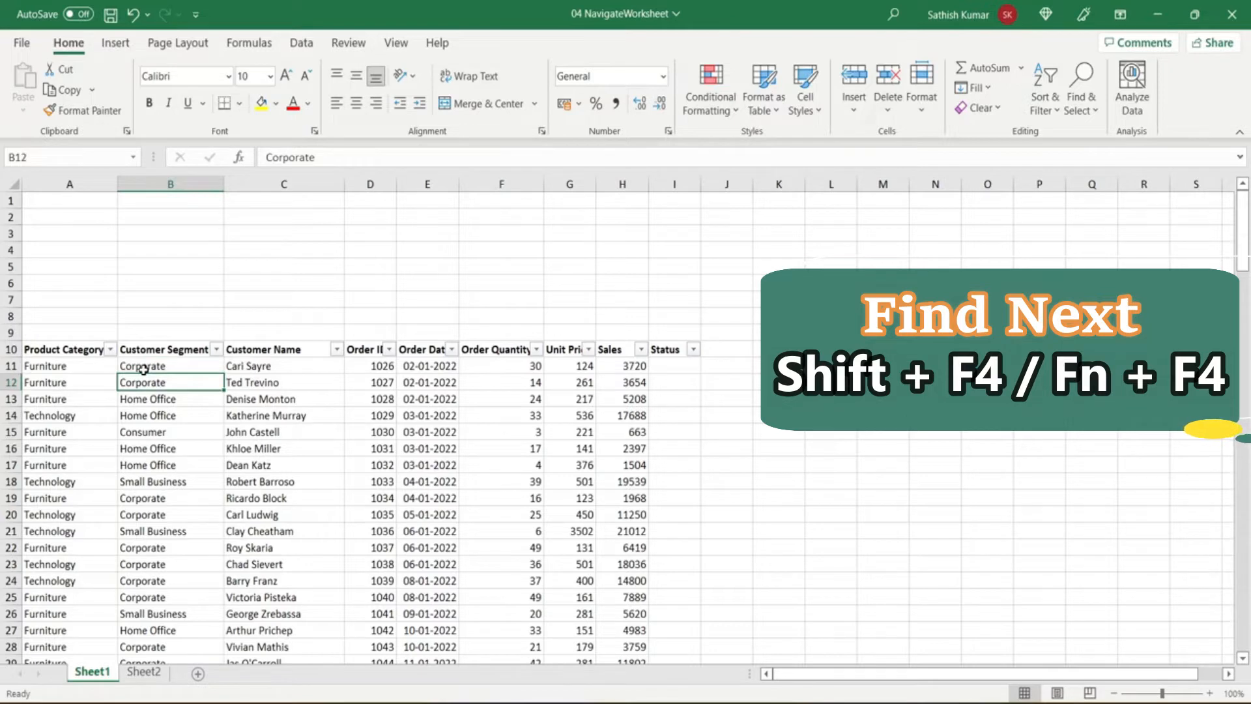
key("shift+F4")
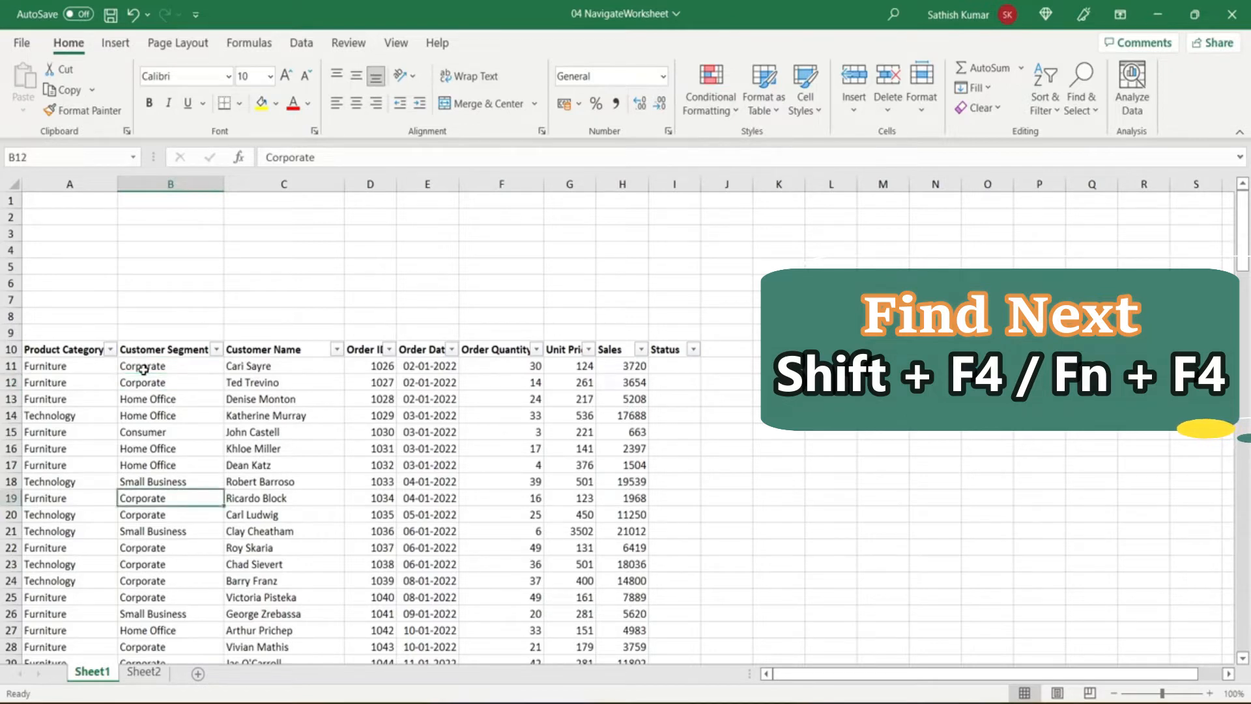
key("shift+F4")
key("shift+F4")
key("shift+F4")
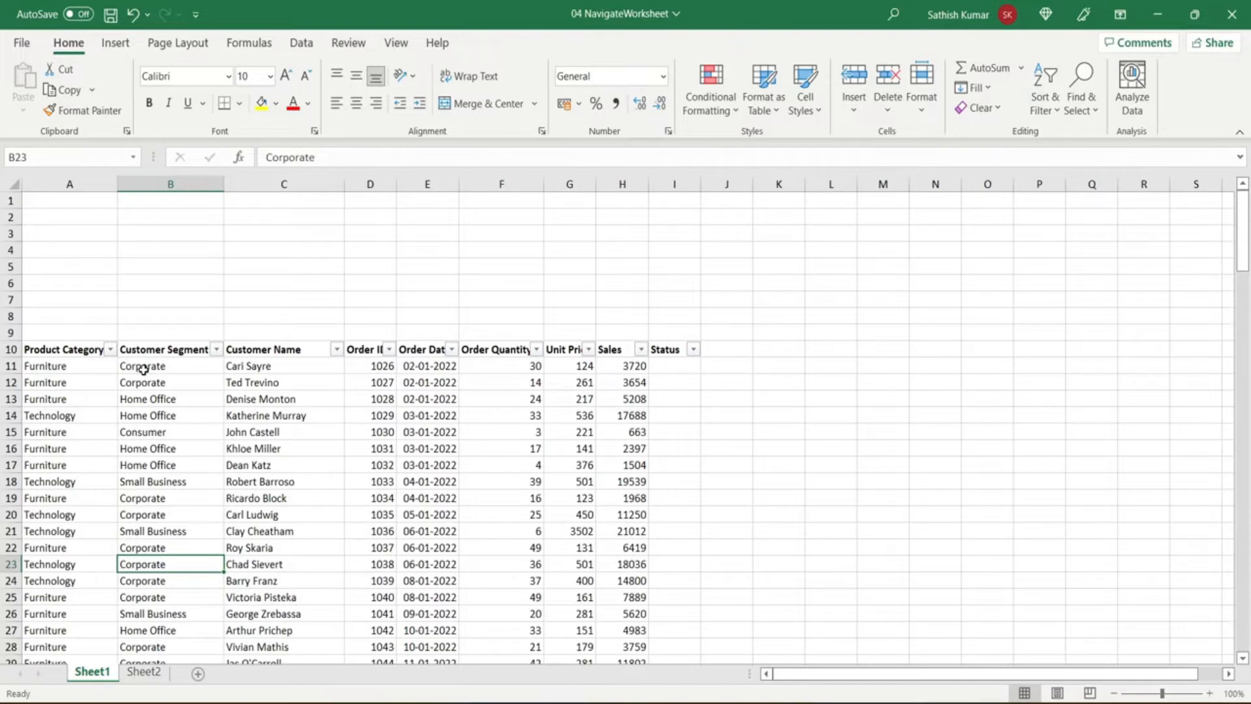
key("shift+F4")
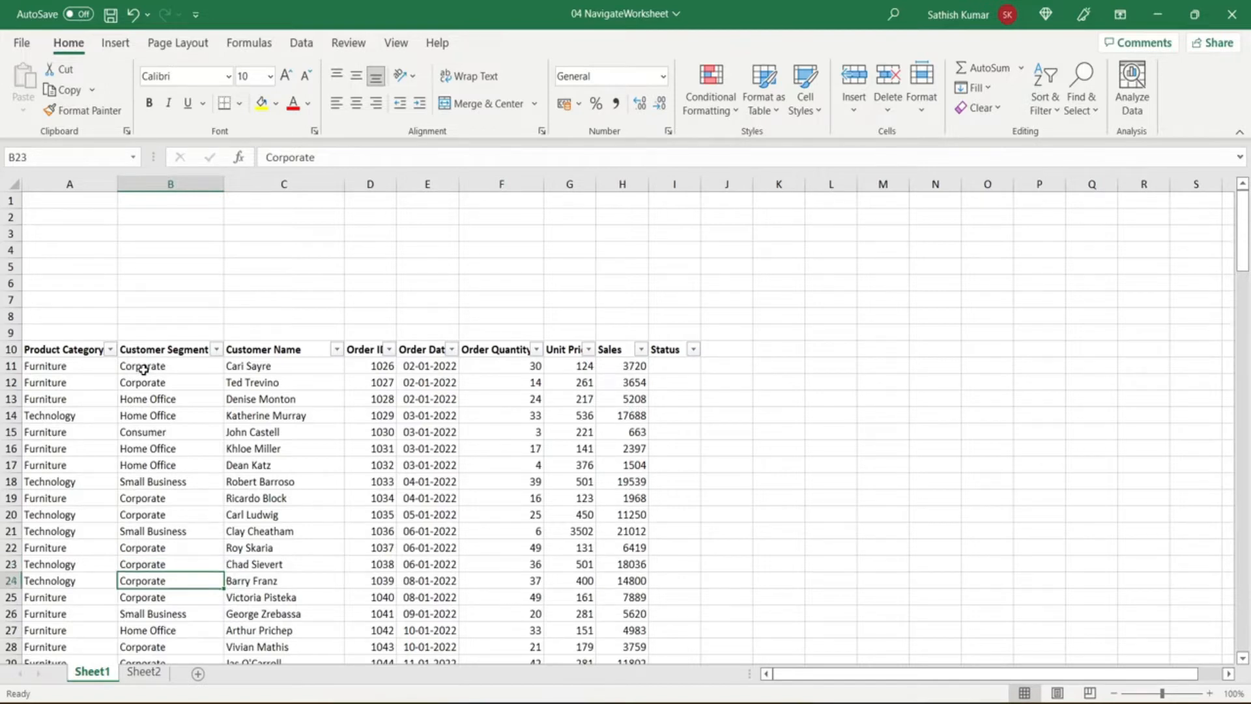
key("shift+F4")
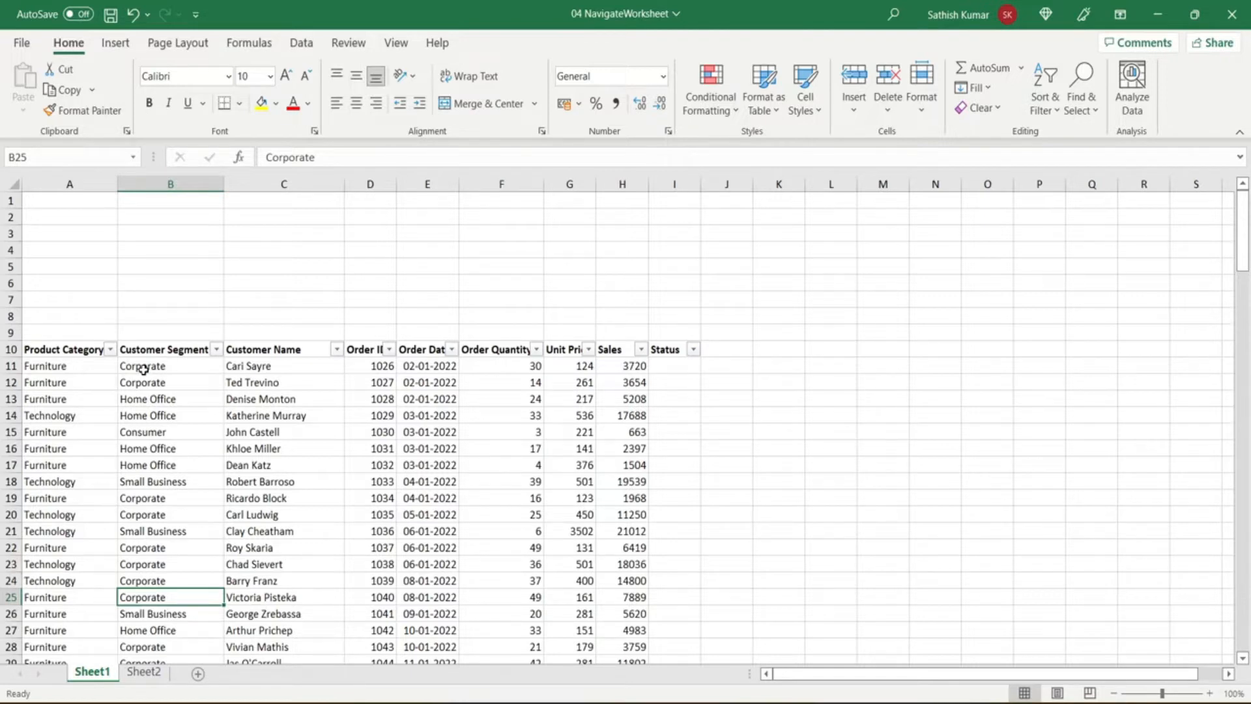
Replace the found "Corporate" entry in cell B25 with "HO" using Find and Replace.
key("ctrl+h")
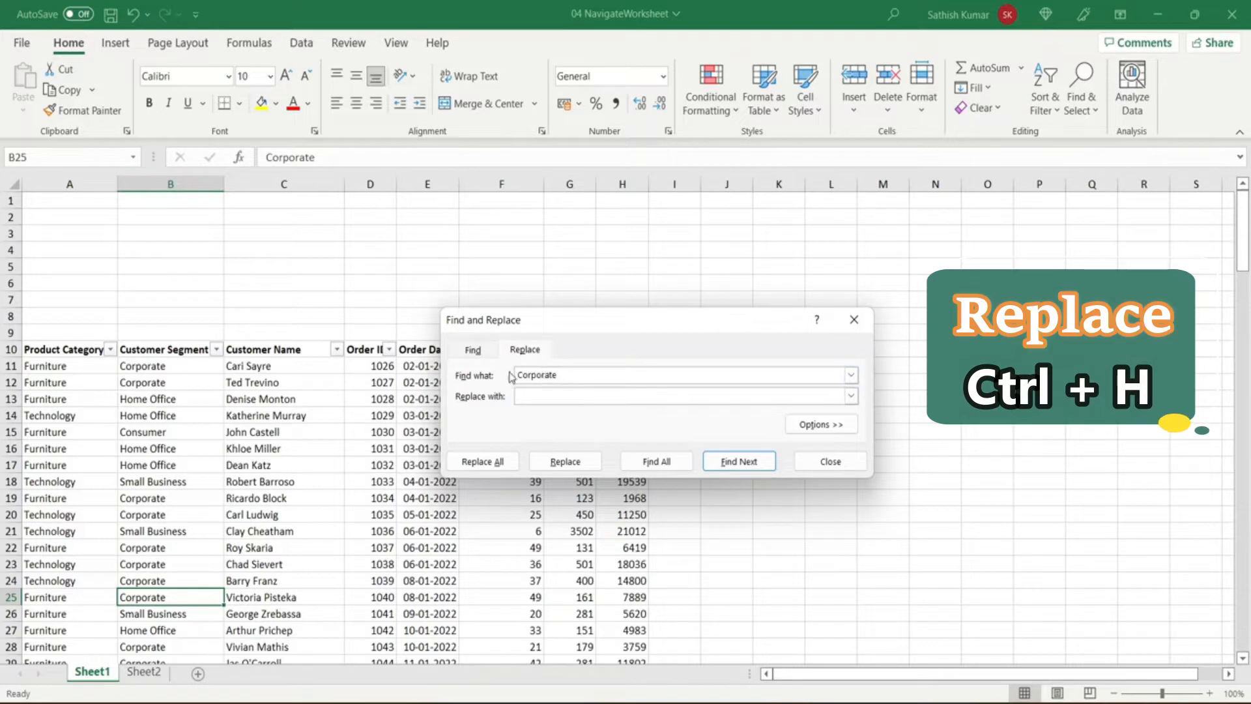
left_click(519, 395)
type("HO")
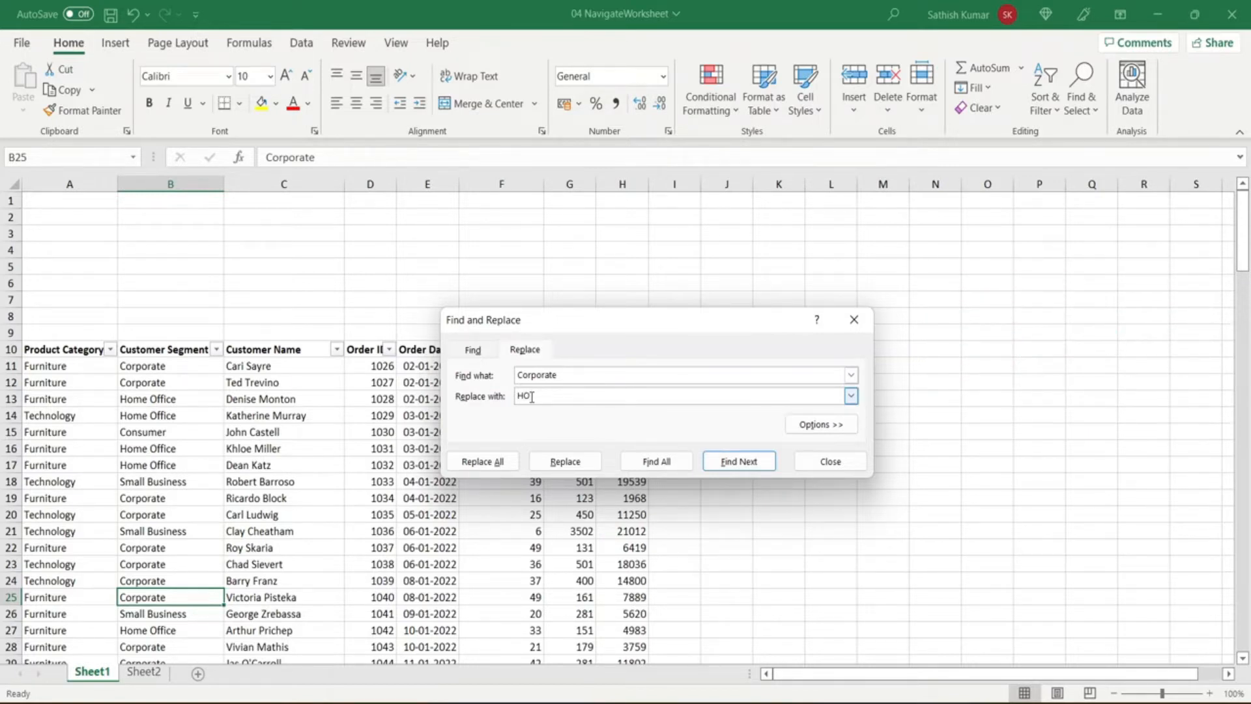
left_click(564, 469)
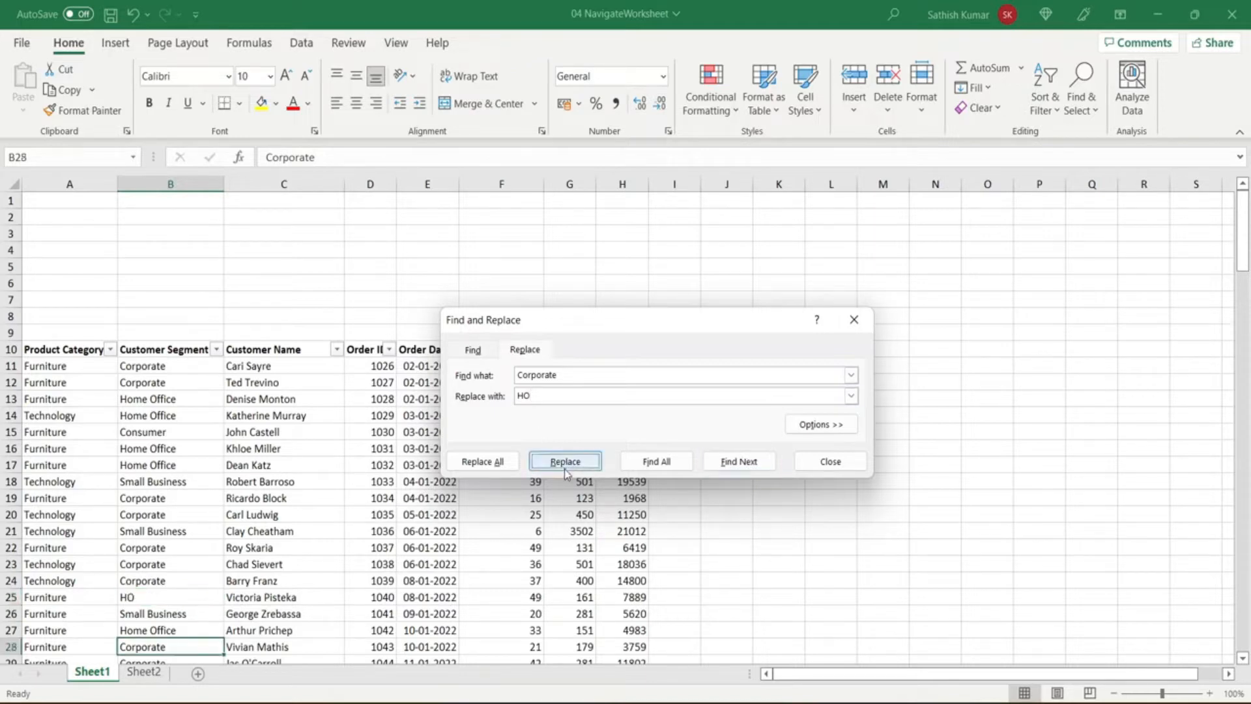
key("ctrl+2")
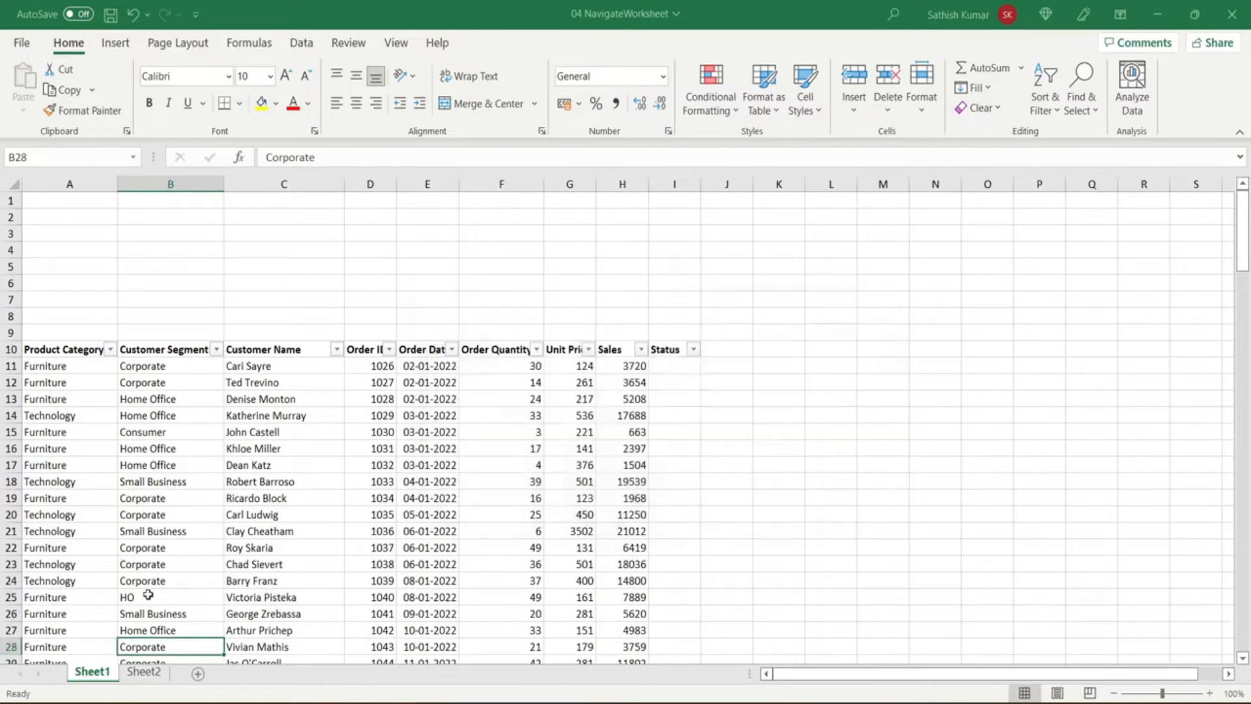
left_click_drag(112, 588, 176, 606)
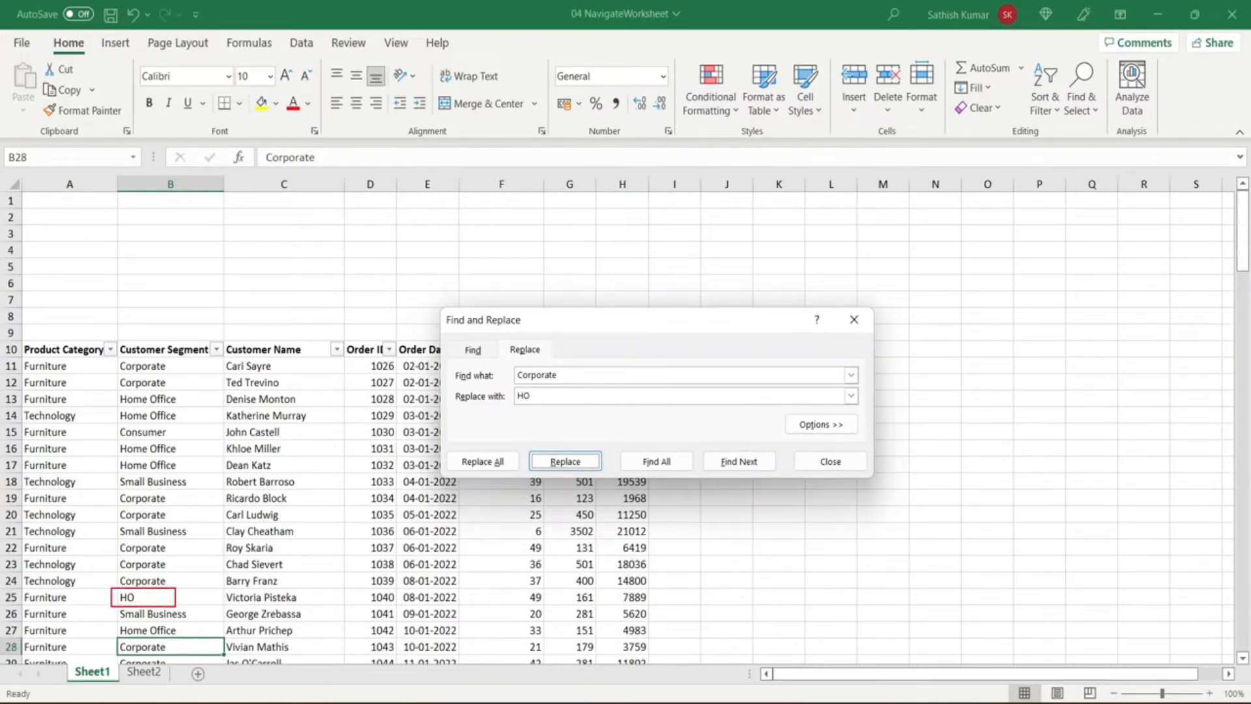
key("Escape")
Replace all remaining occurrences of "Corporate" with "HO" and close the Find and Replace dialog.
left_click(503, 462)
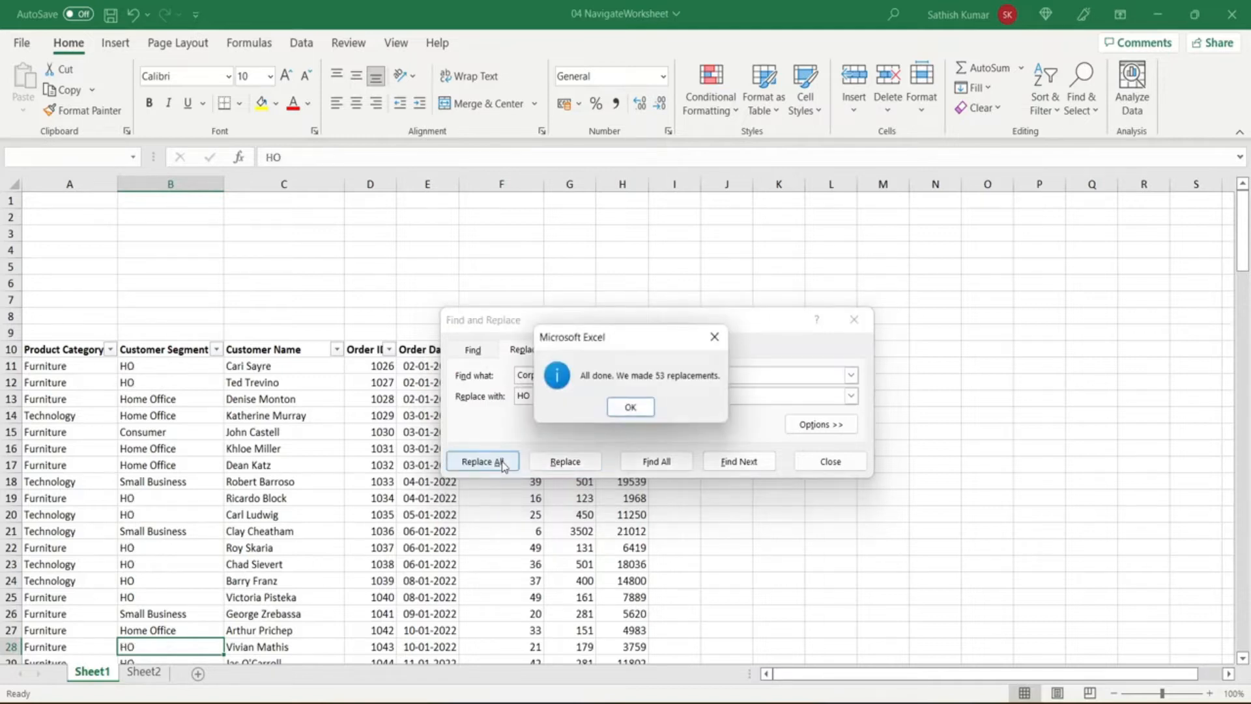
left_click(650, 413)
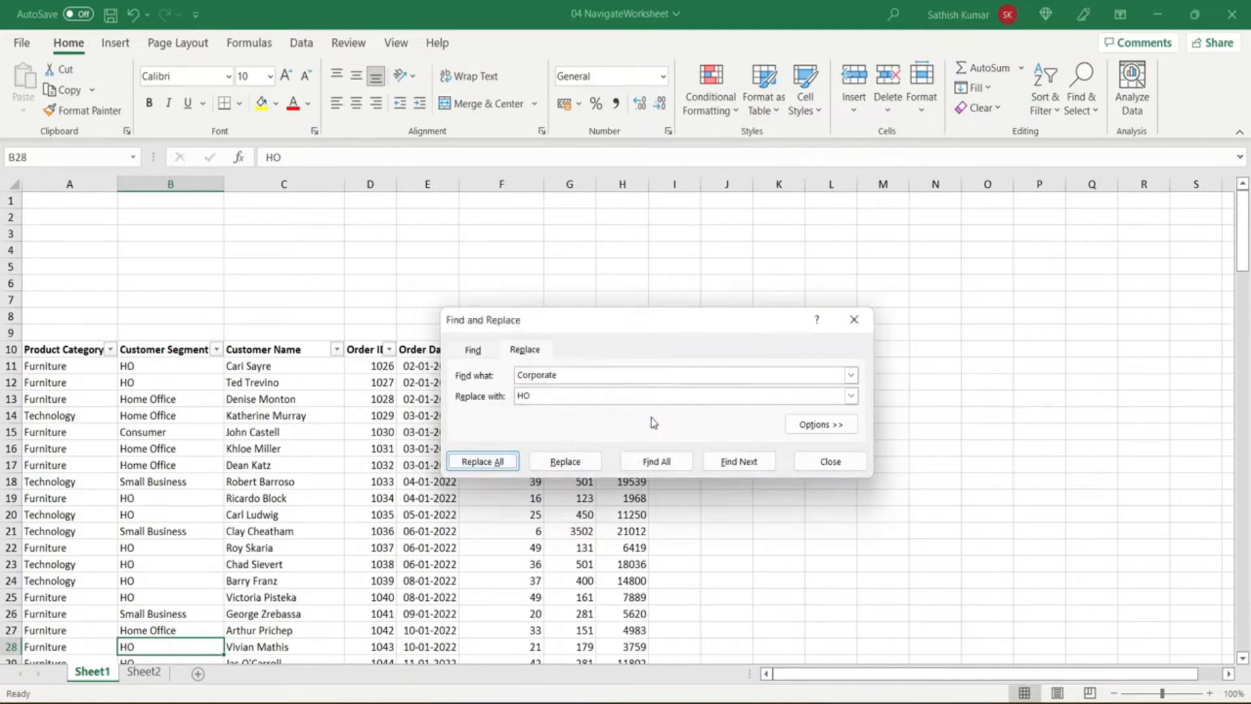
left_click(814, 463)
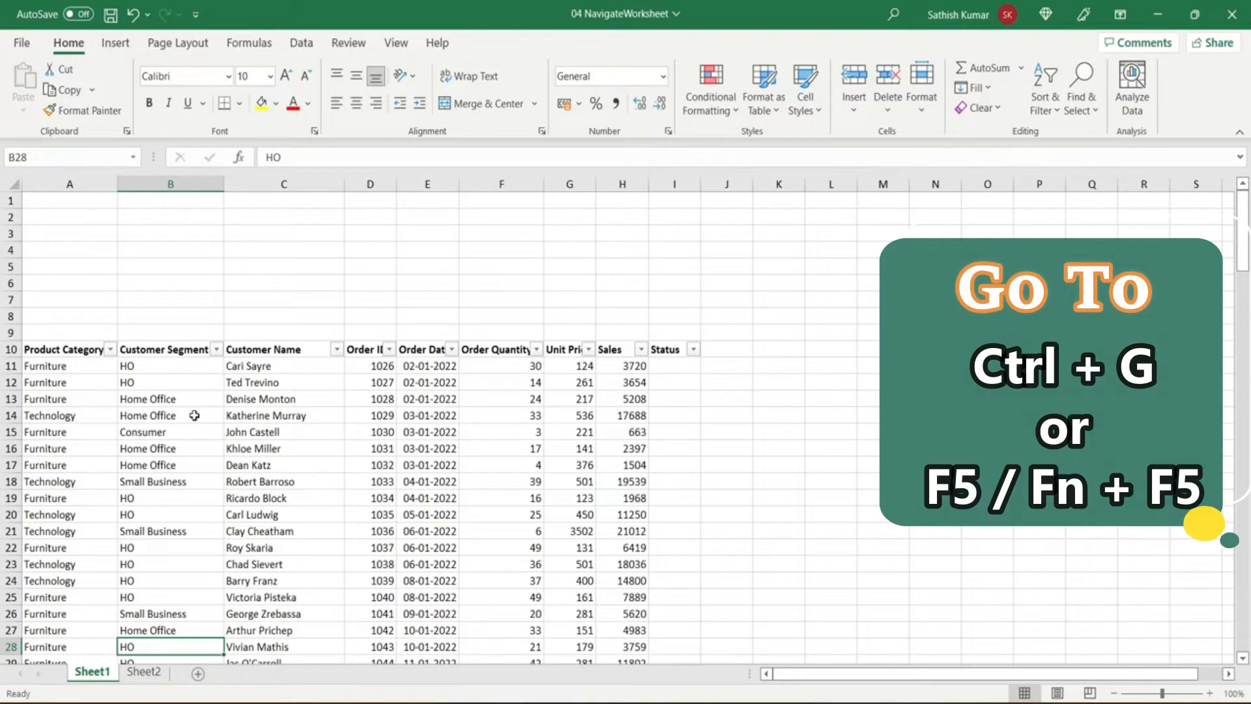
View the selection options offered by Go To Special and leave without choosing any.
key("ctrl+g")
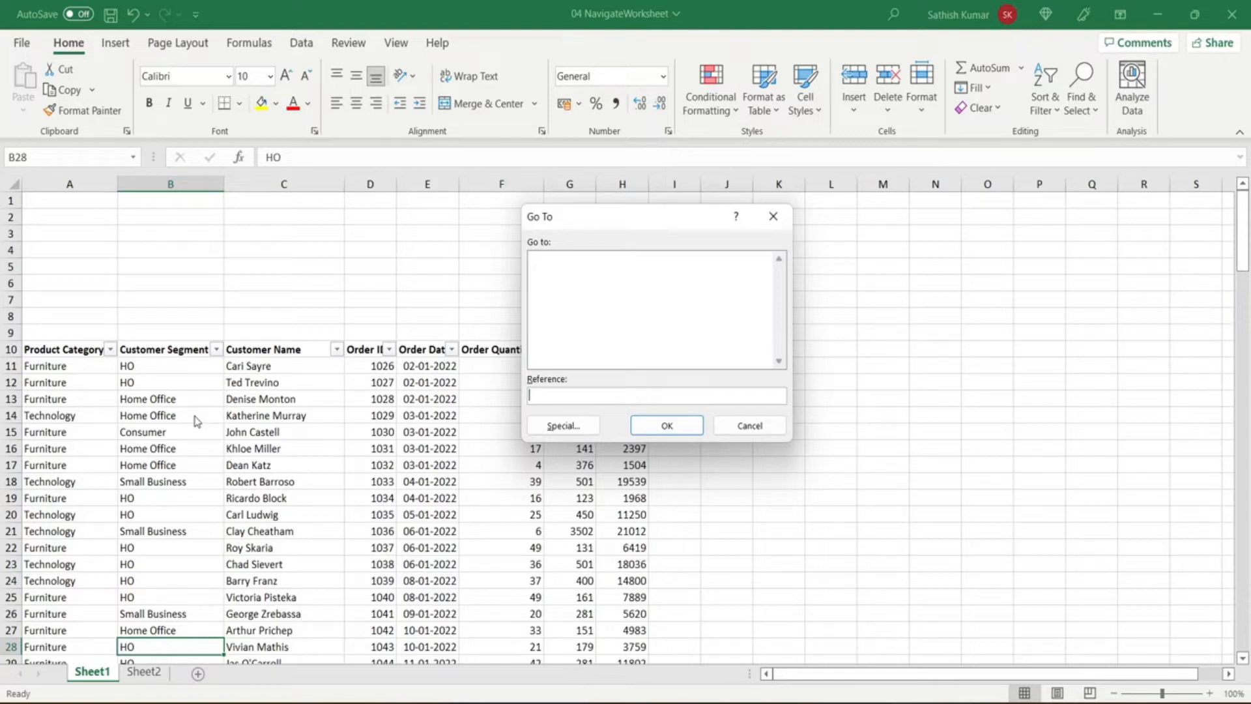
left_click(559, 427)
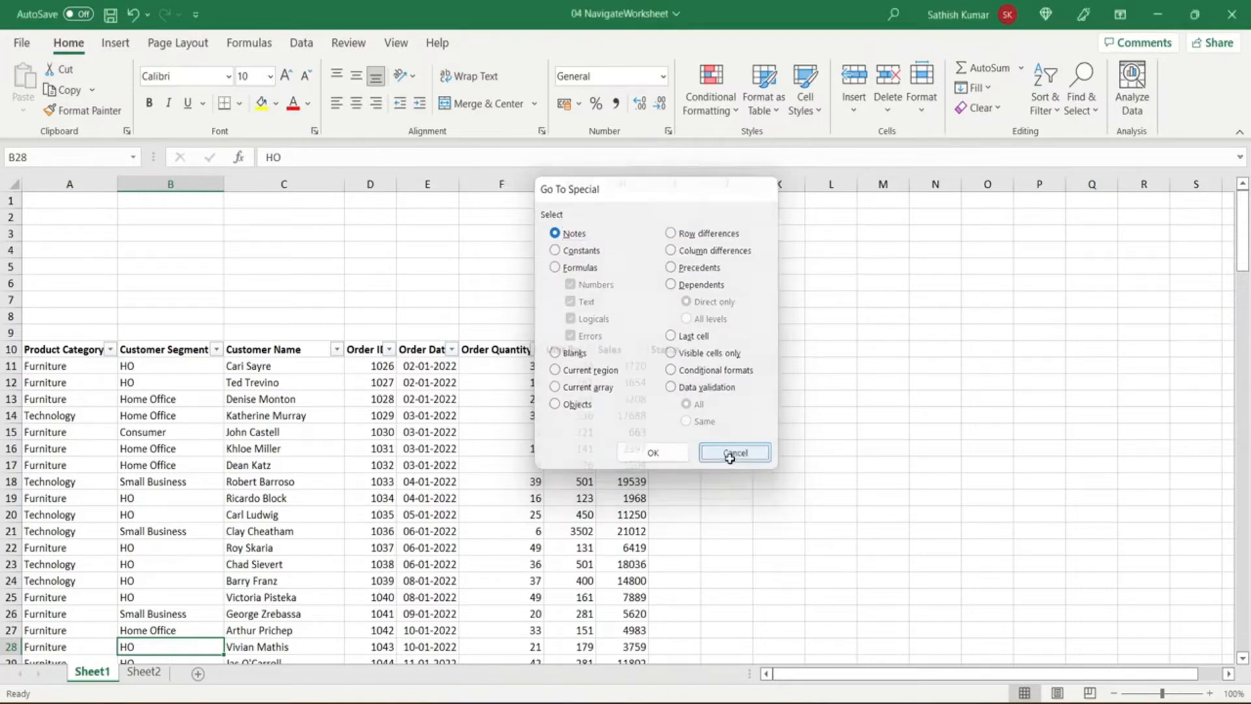
left_click(730, 456)
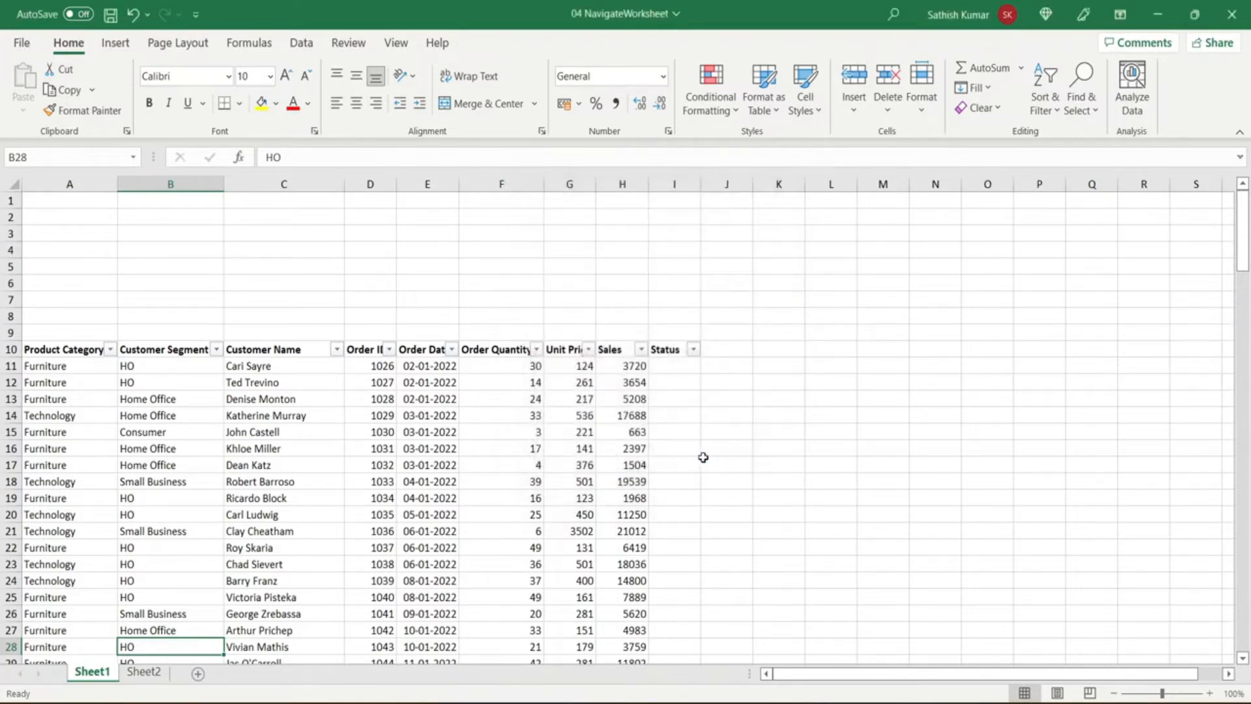
Jump to cell A1000 with Go To and return the same way to header cell A10.
key("ctrl+g")
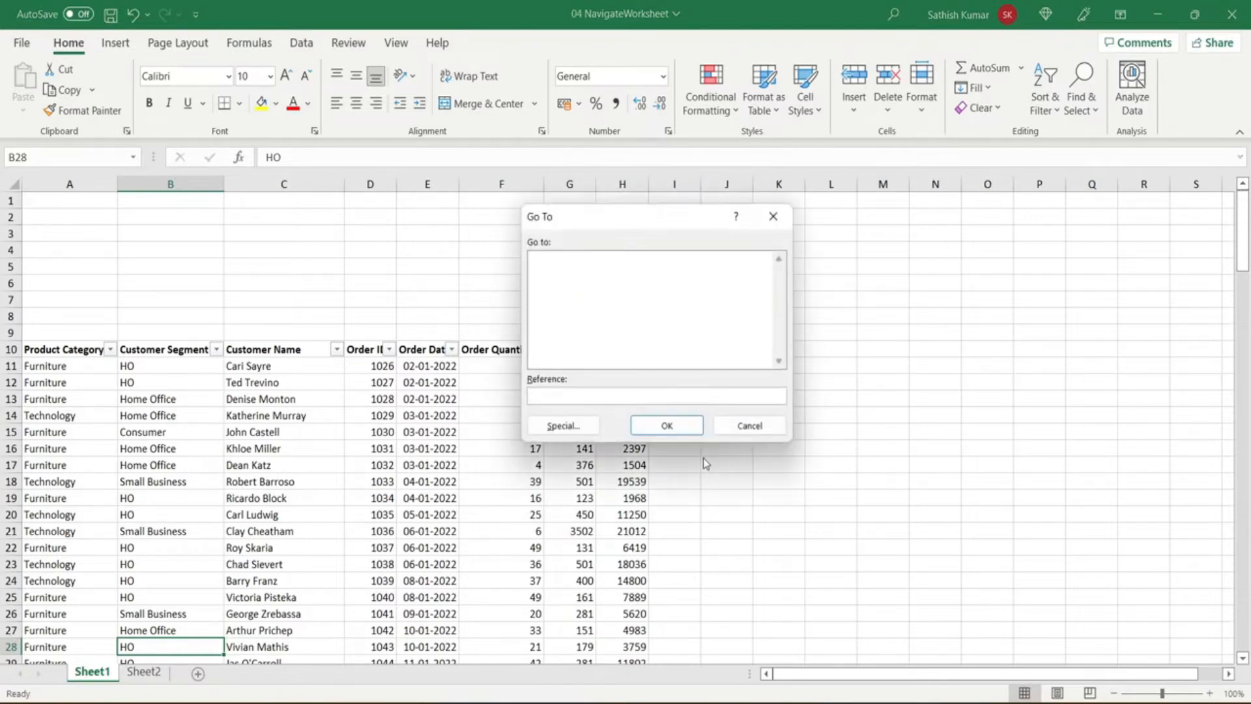
type("A1000")
left_click(667, 428)
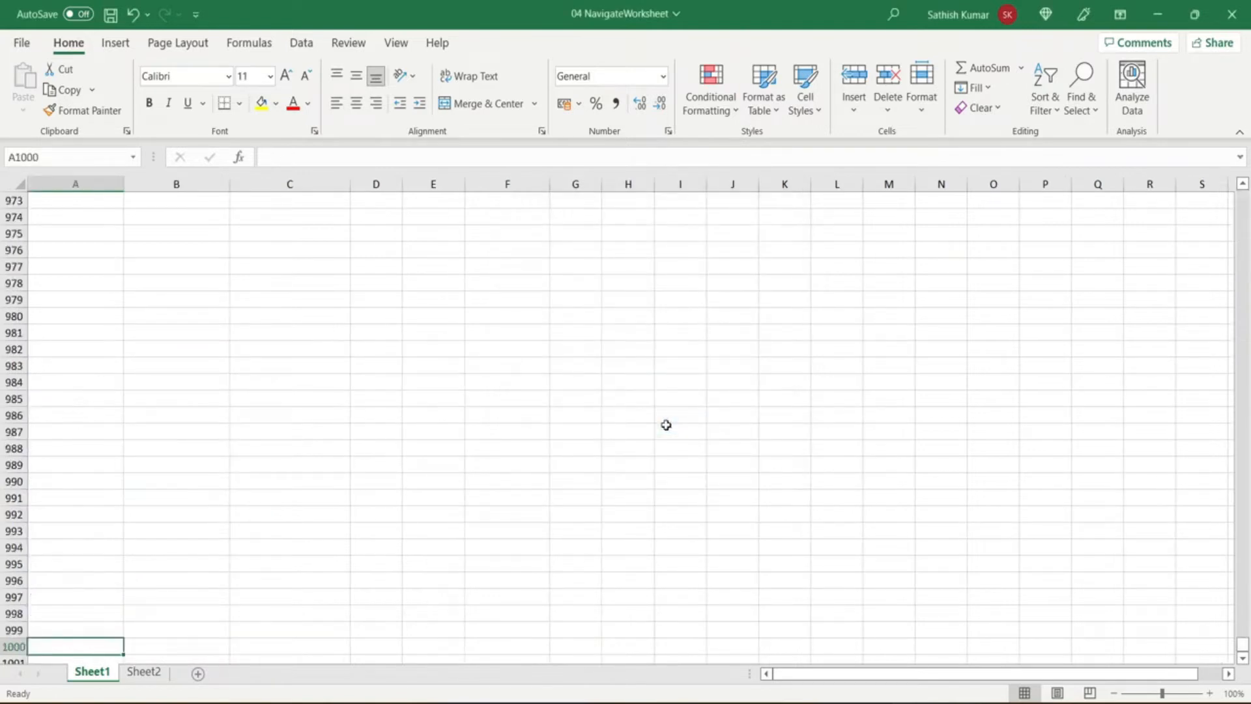
key("ctrl+g")
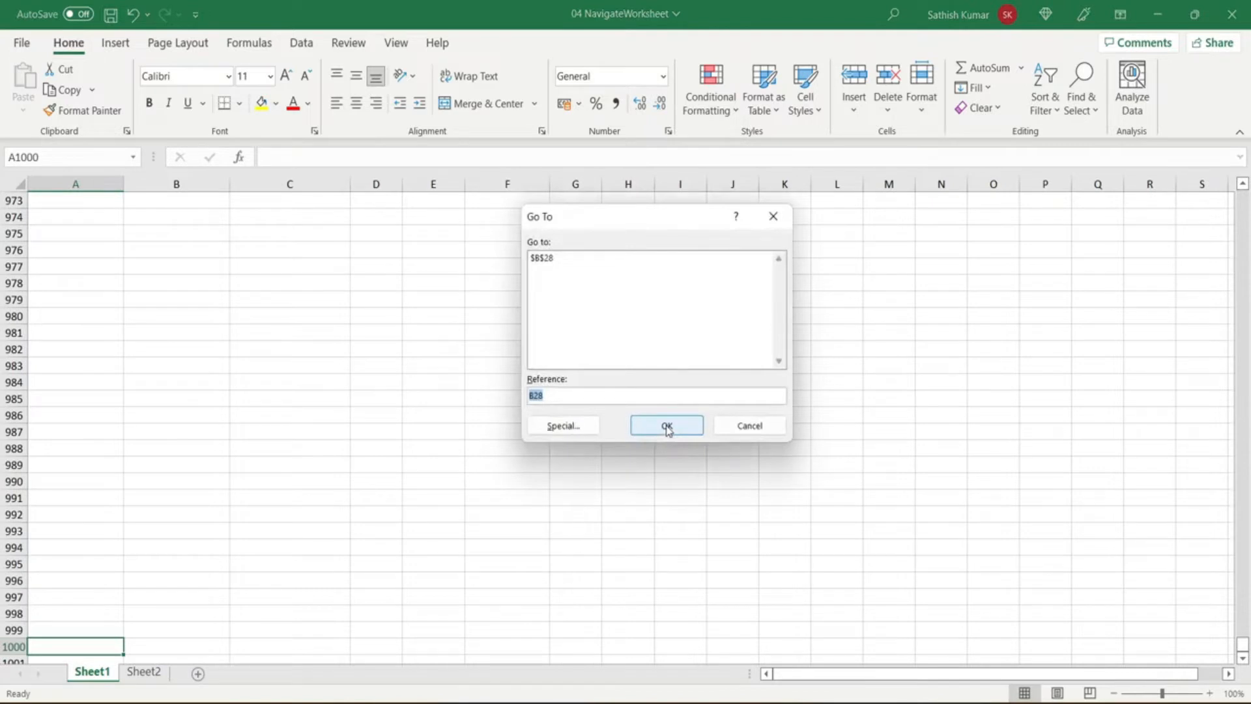
type("A10")
left_click(665, 425)
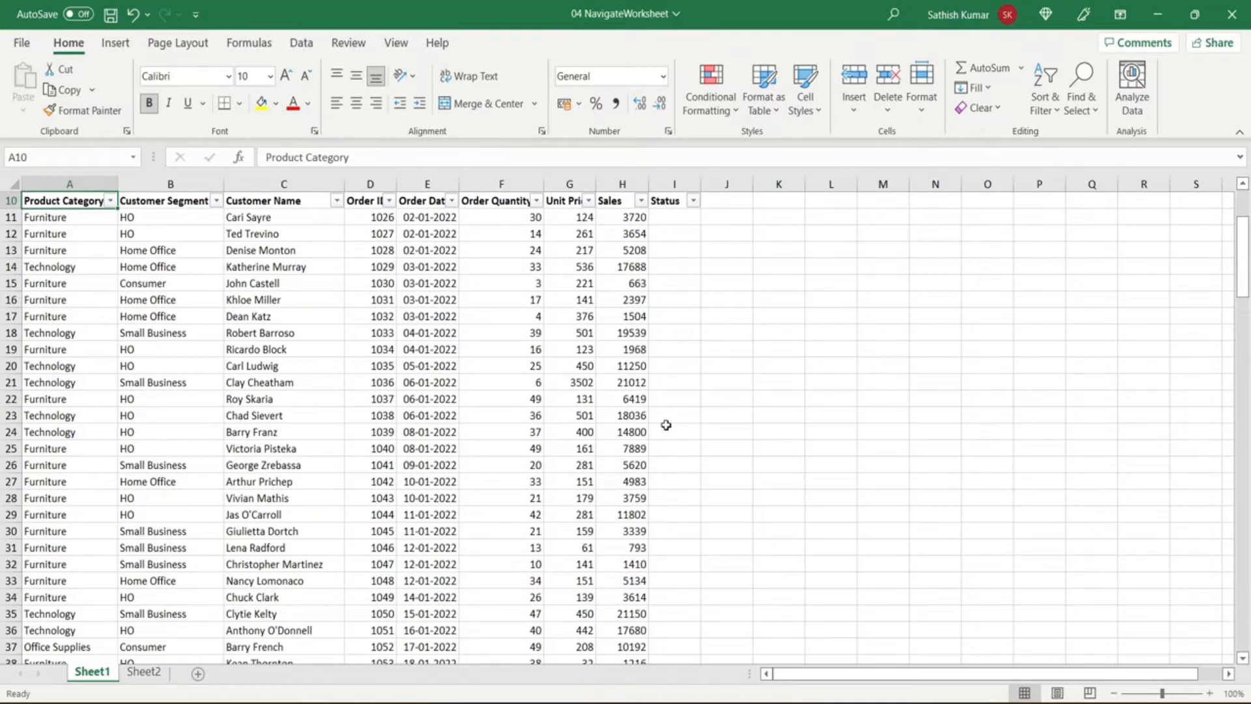
Display the AutoFilter options of the Product Category header in A10 and close them without filtering.
scroll(238, 371, "up", 1)
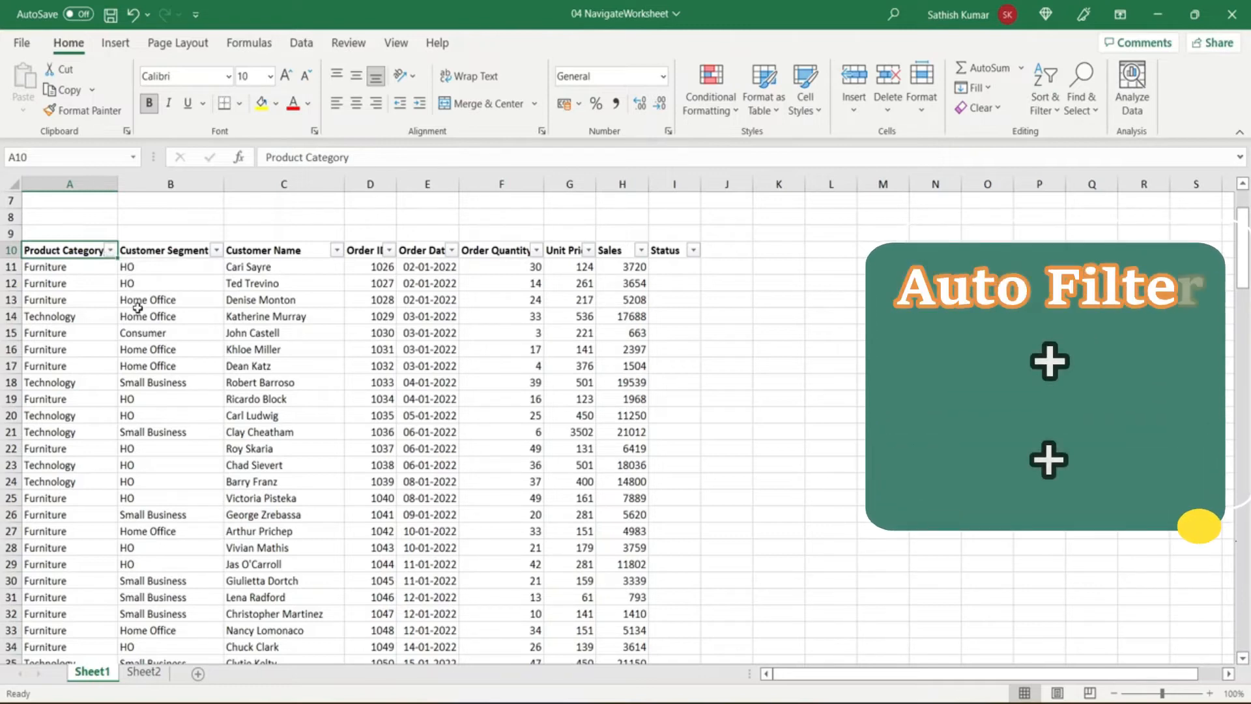
key("alt+Down")
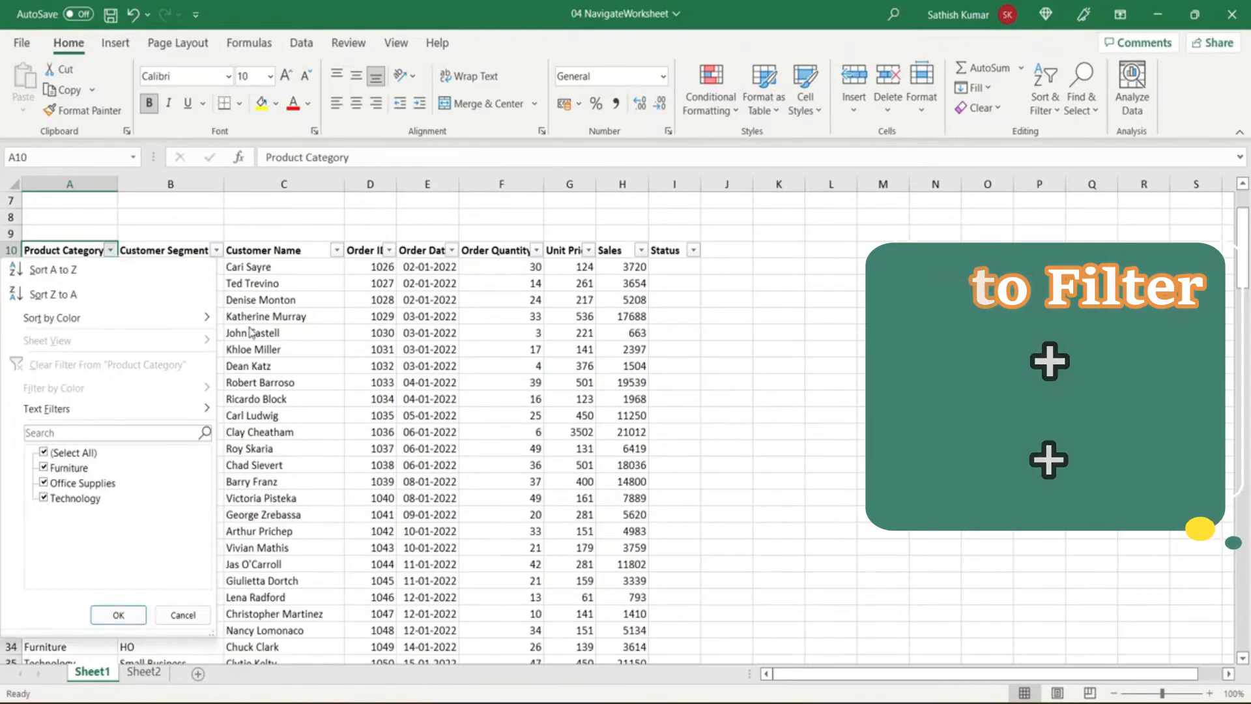
key("Escape")
key("alt+Down")
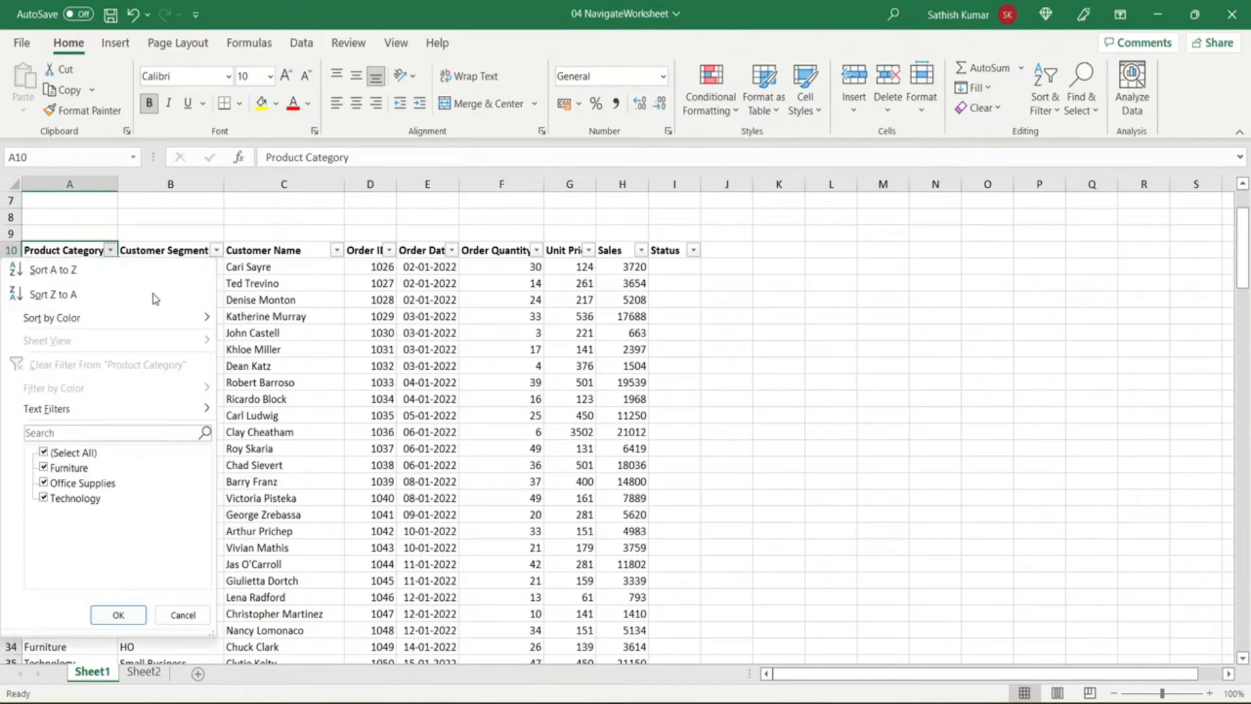
key("Escape")
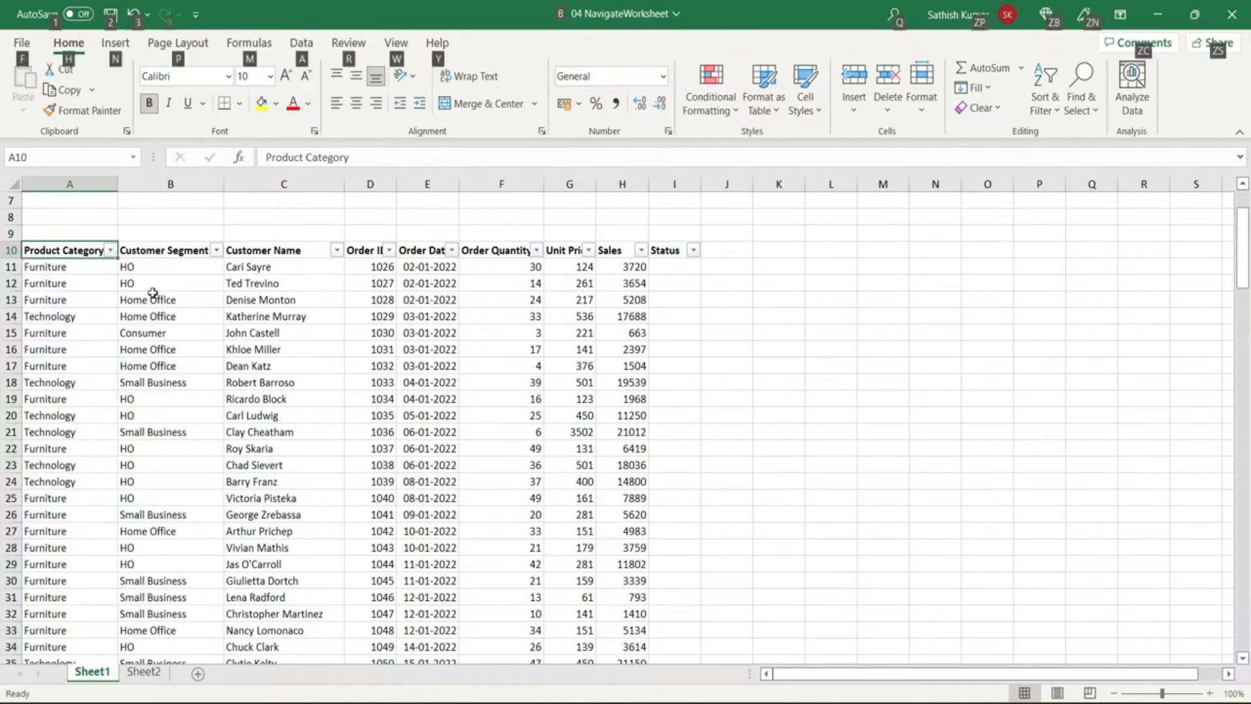
key("alt+Down")
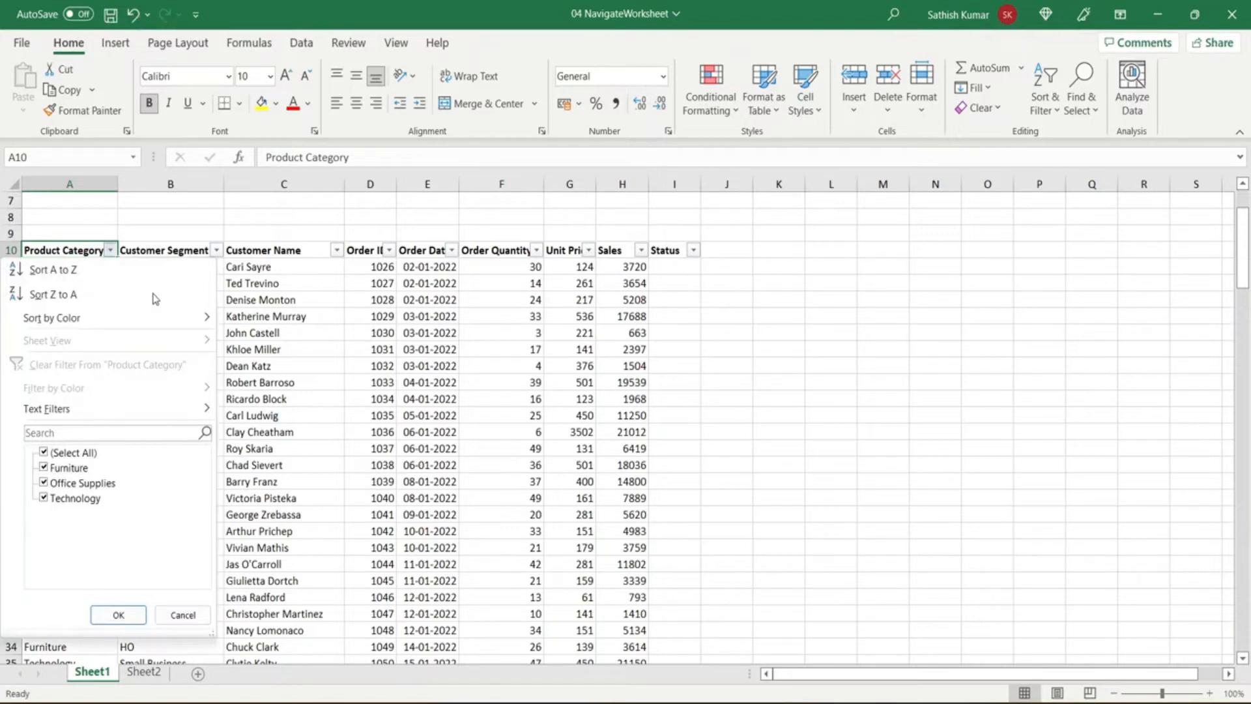
key("Escape")
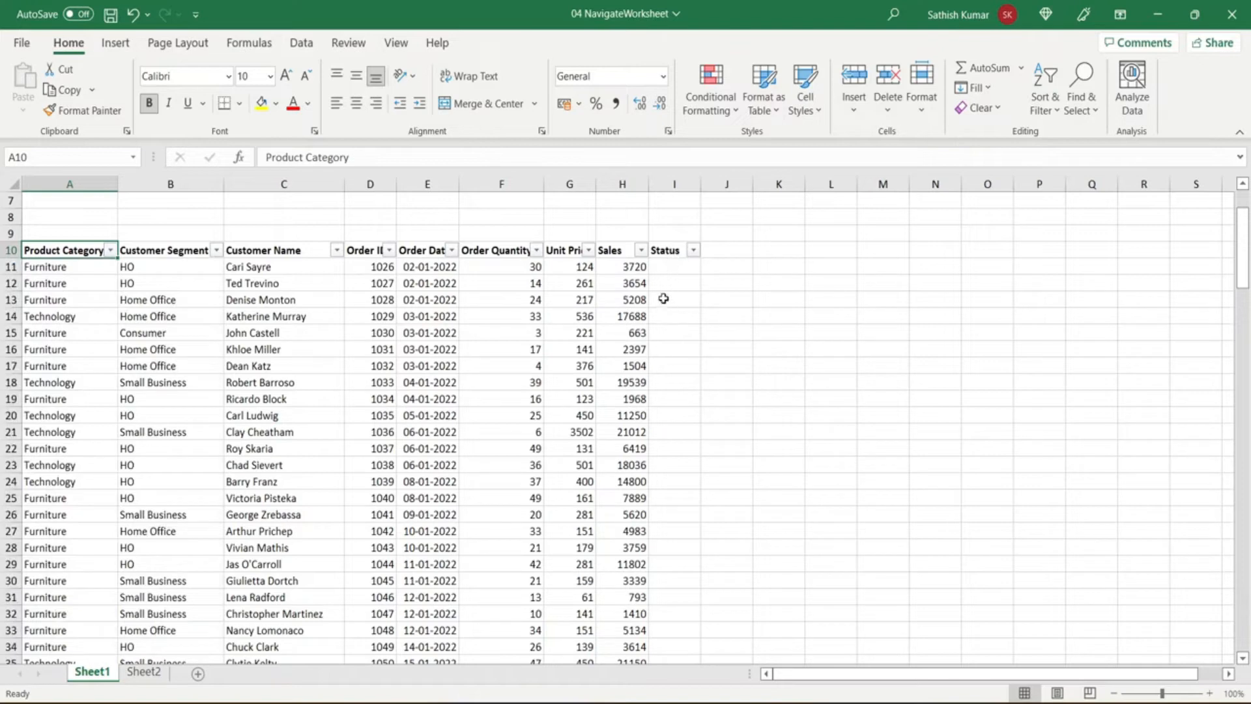
Set the Status cell I11 to Yes from its list of allowed values.
left_click(674, 267)
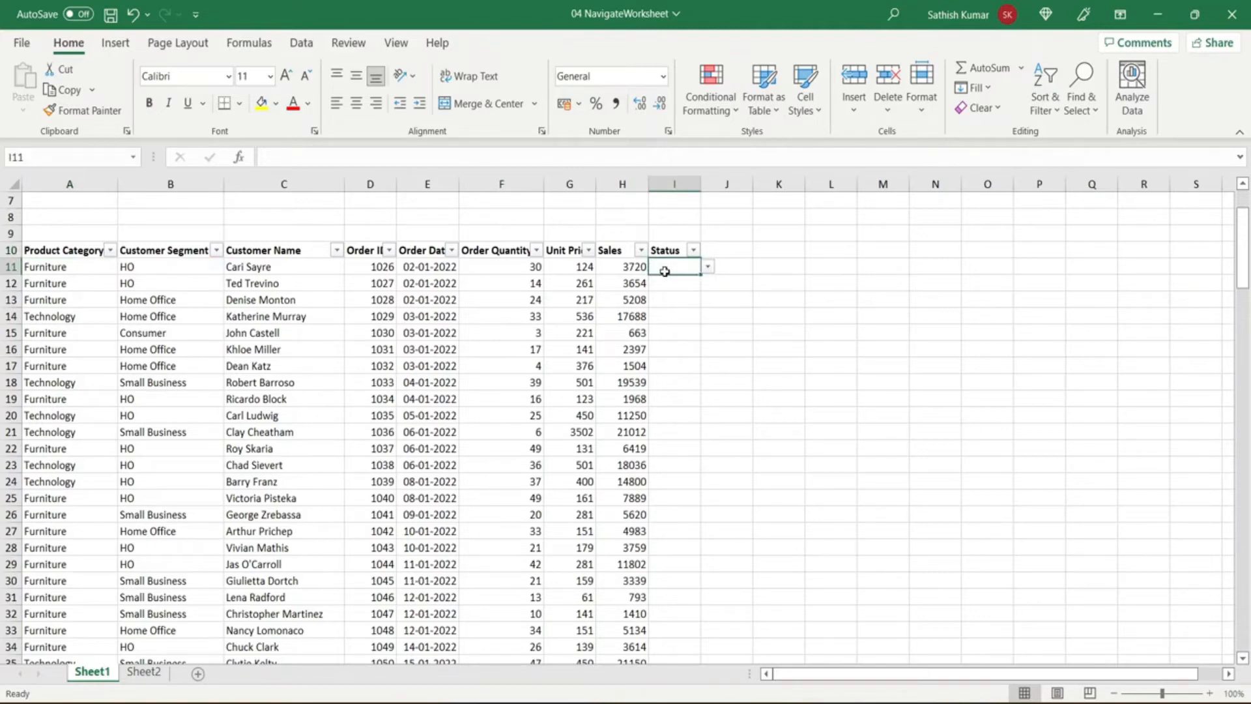
left_click(708, 269)
left_click(703, 281)
left_click(708, 267)
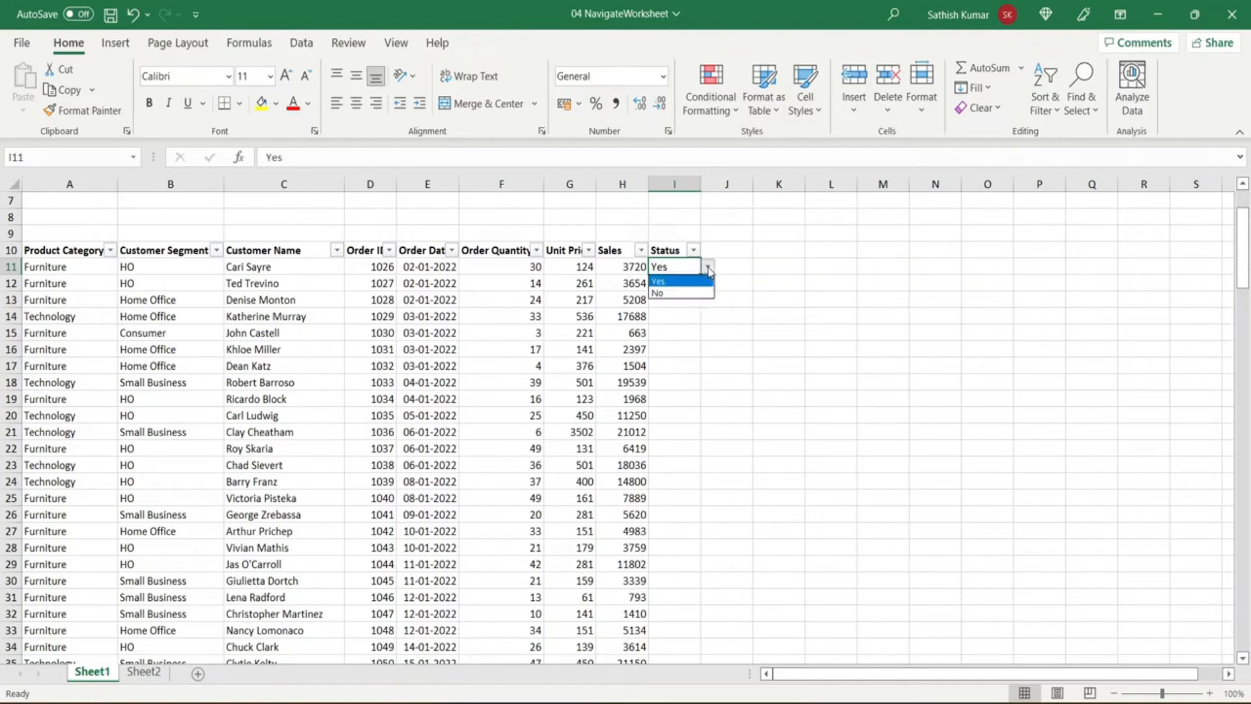
left_click(708, 268)
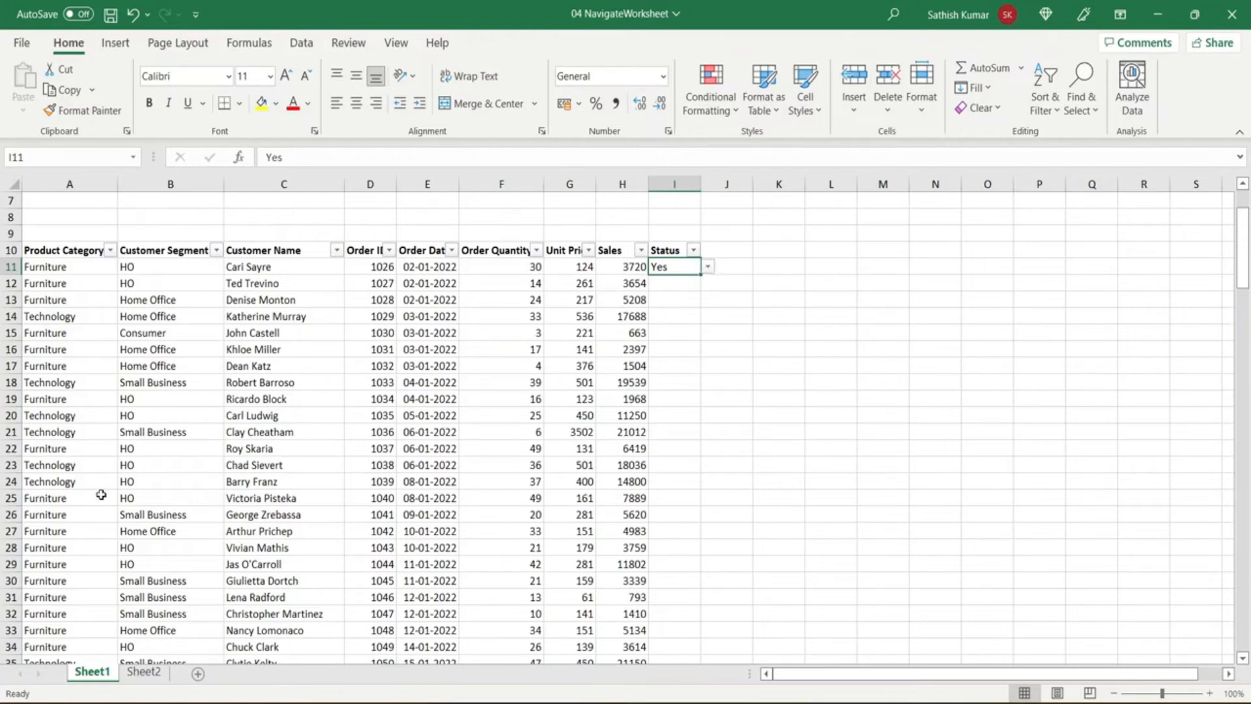
Jump from A18 to the last entry of the Product Category column and select the empty cell A142 below it.
left_click(63, 381)
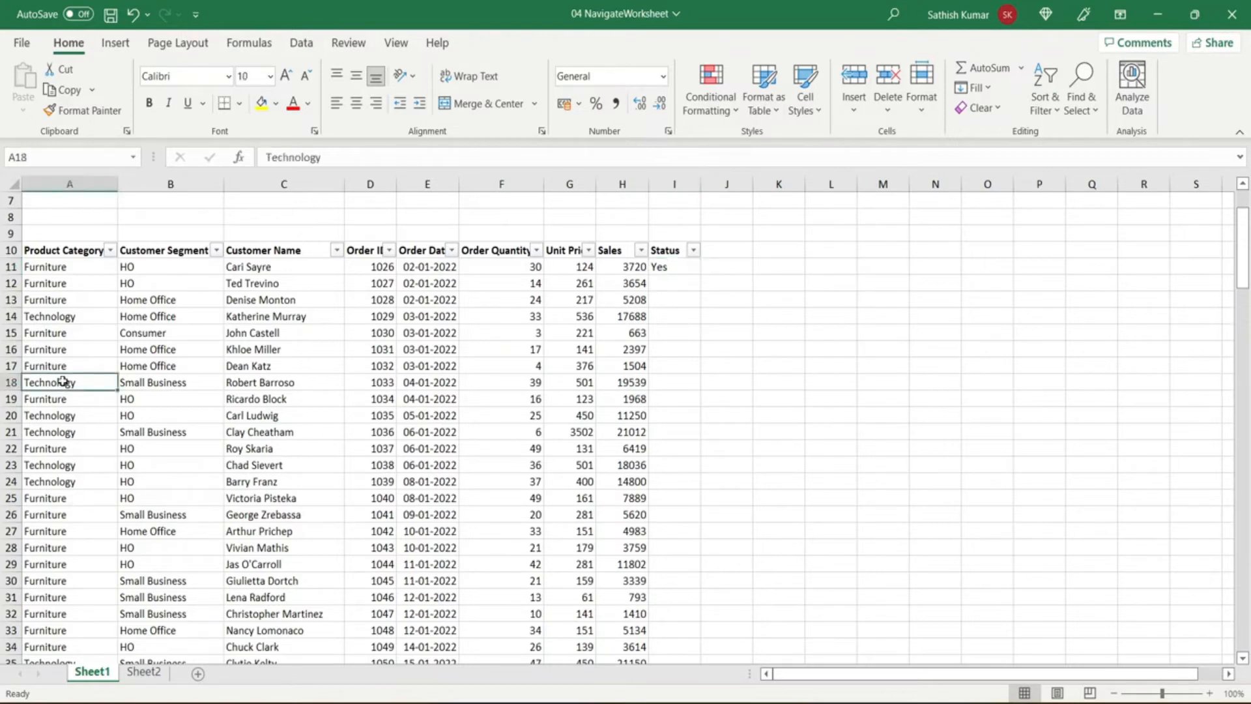
key("ctrl+Down")
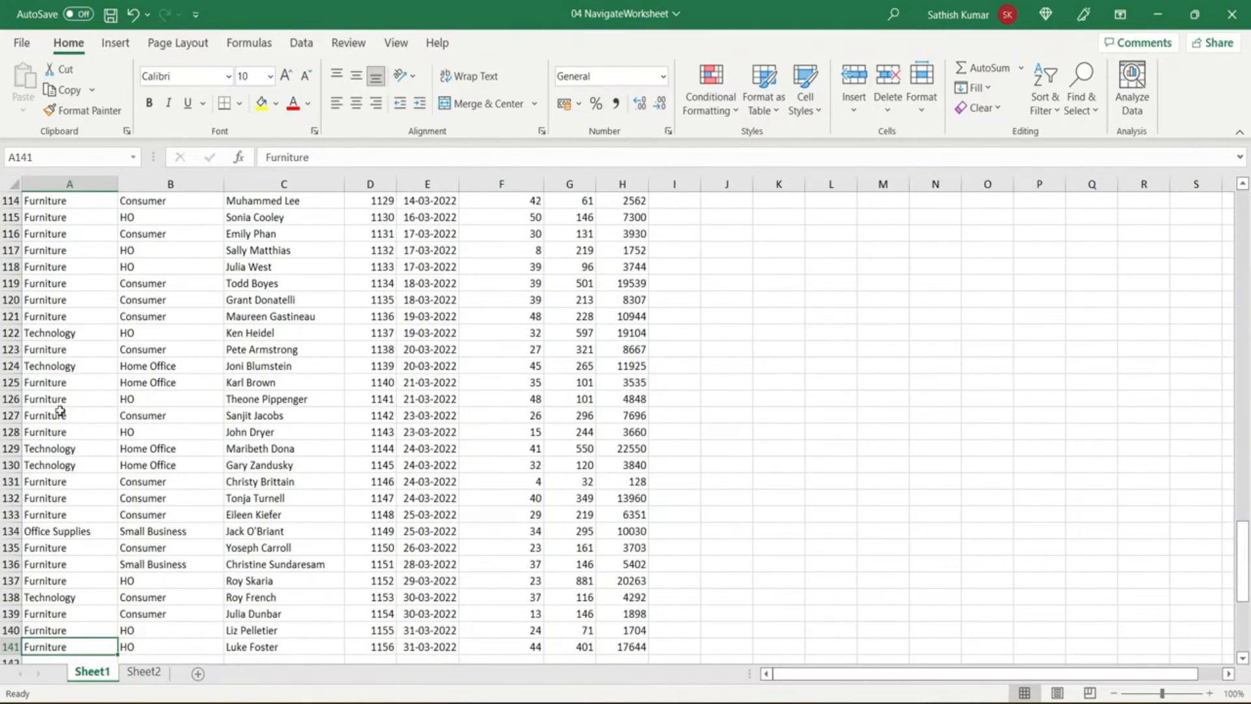
scroll(58, 417, "down", 4)
left_click(56, 462)
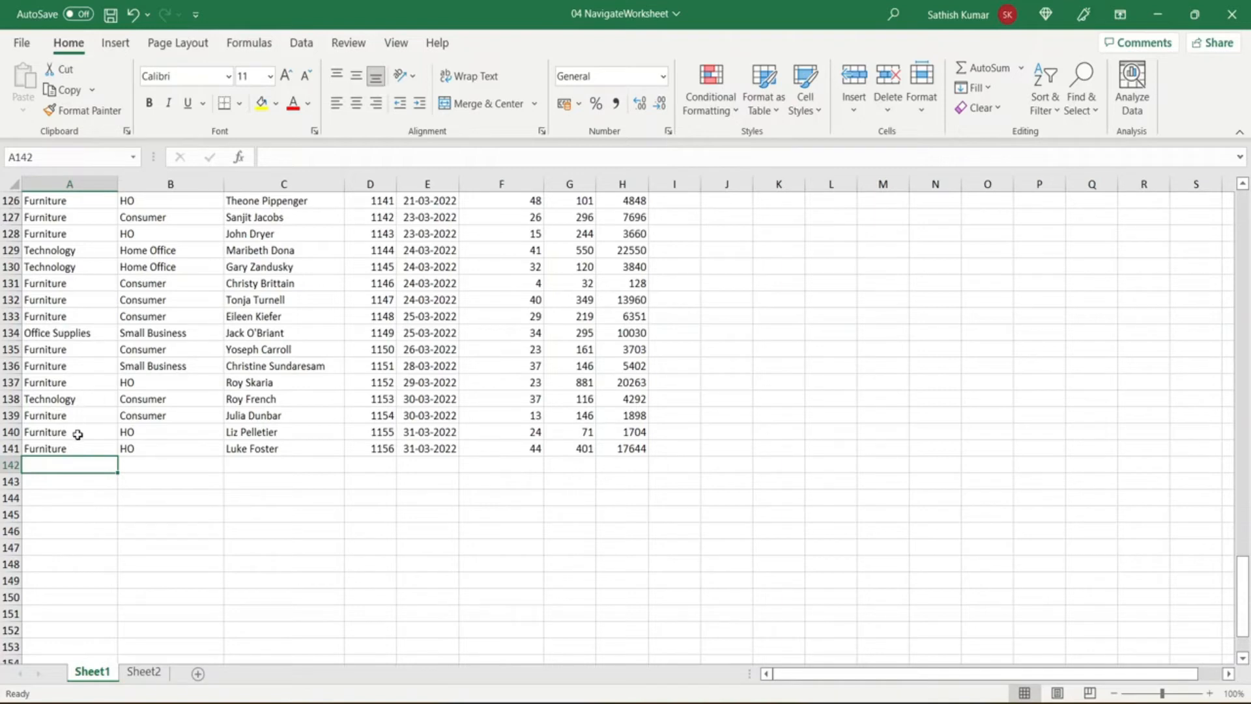
Display the pick lists of existing column entries for empty cells A142, B142 and C142, closing each without choosing an entry.
key("alt+Down")
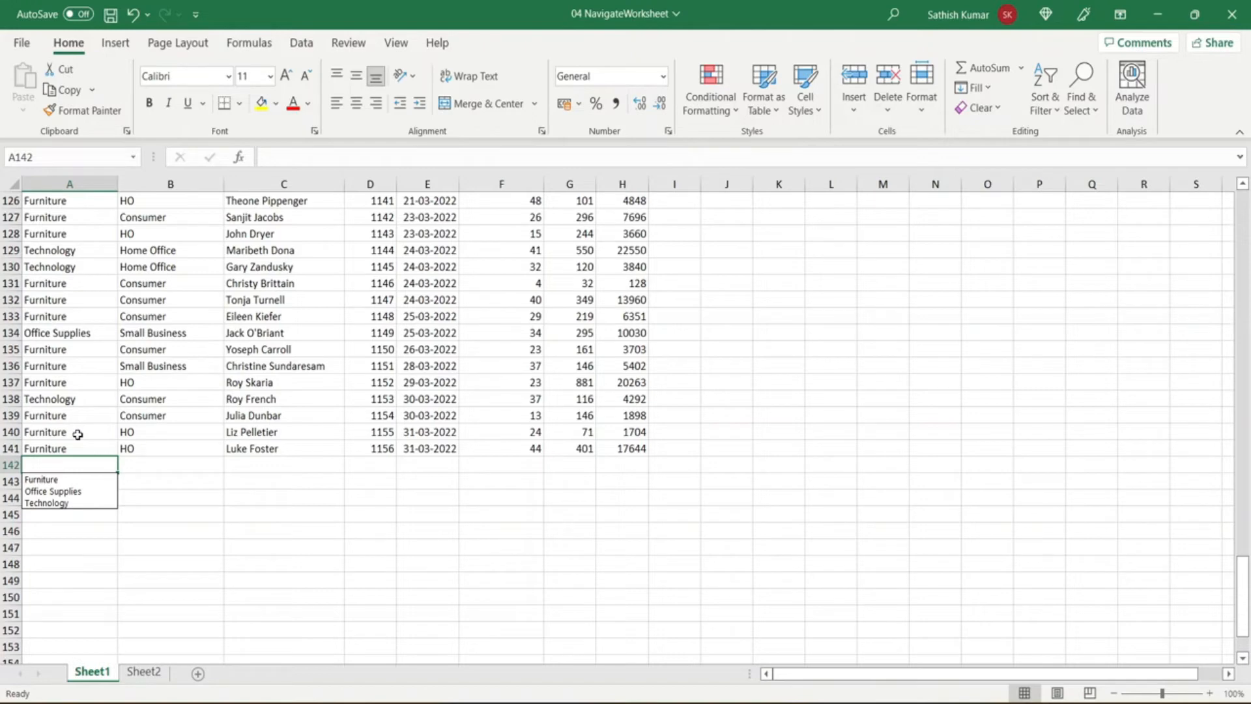
left_click(161, 462)
left_click(161, 463)
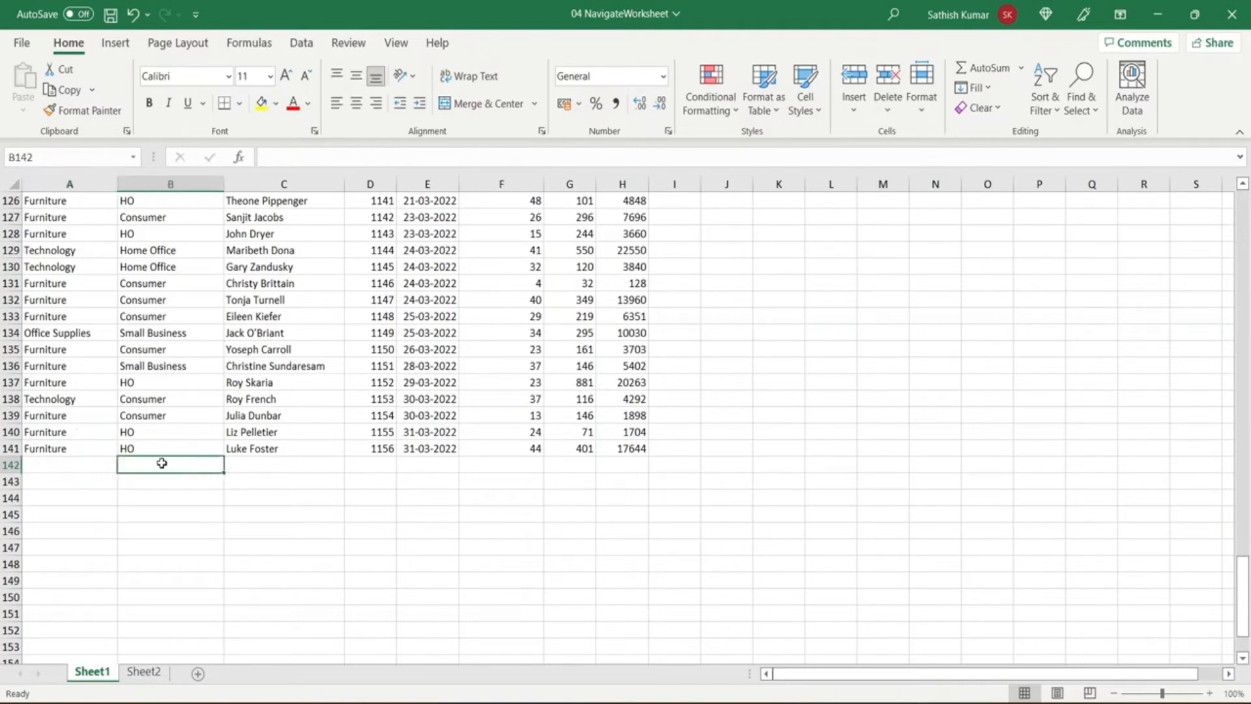
key("alt+Down")
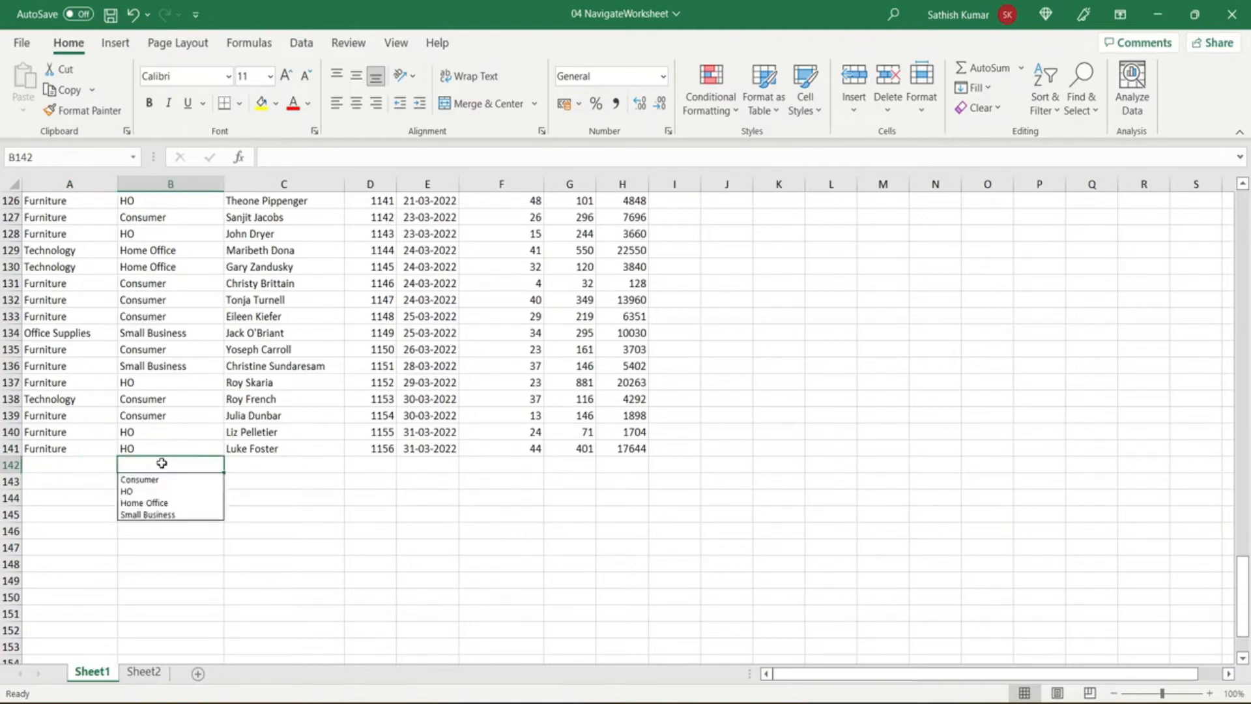
key("Escape")
left_click(238, 468)
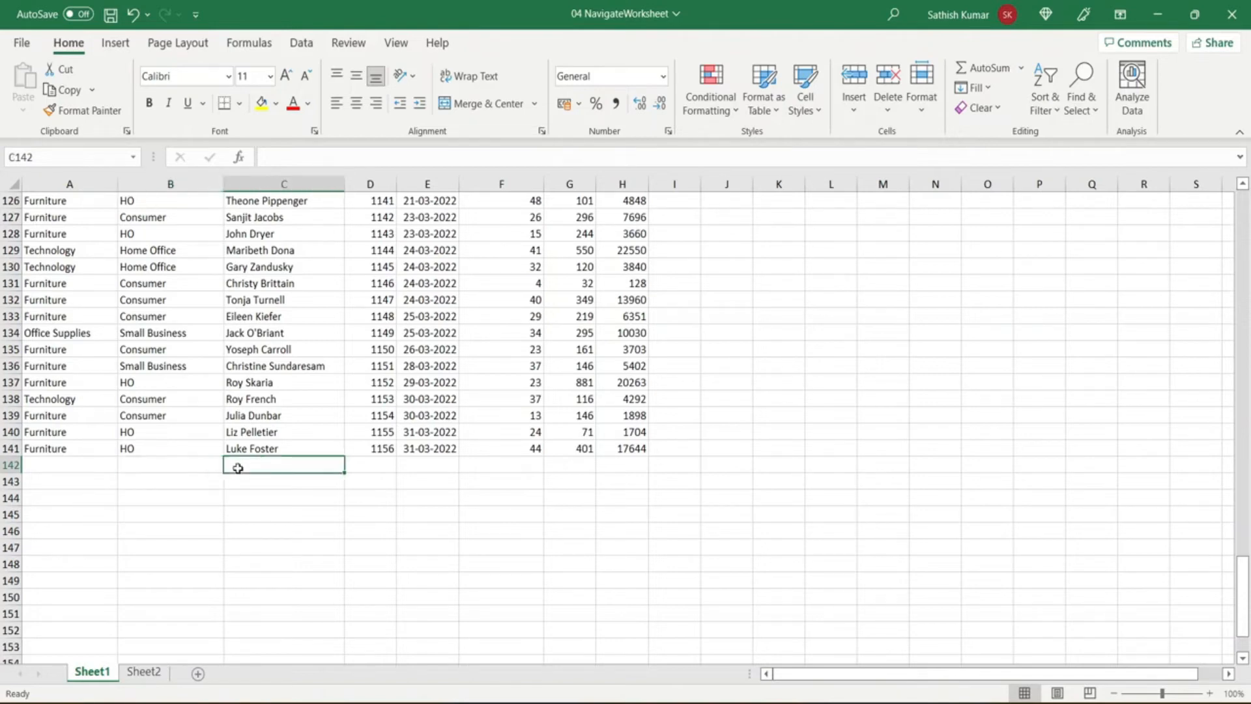
key("alt+Down")
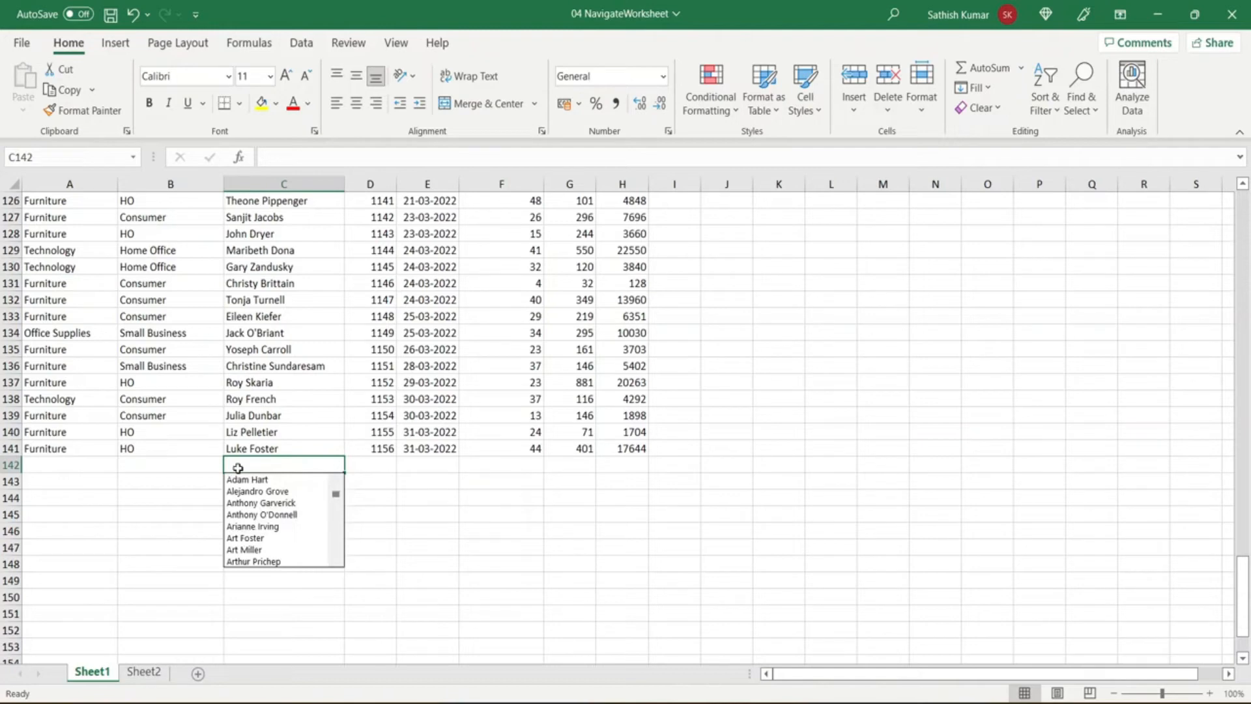
key("Escape")
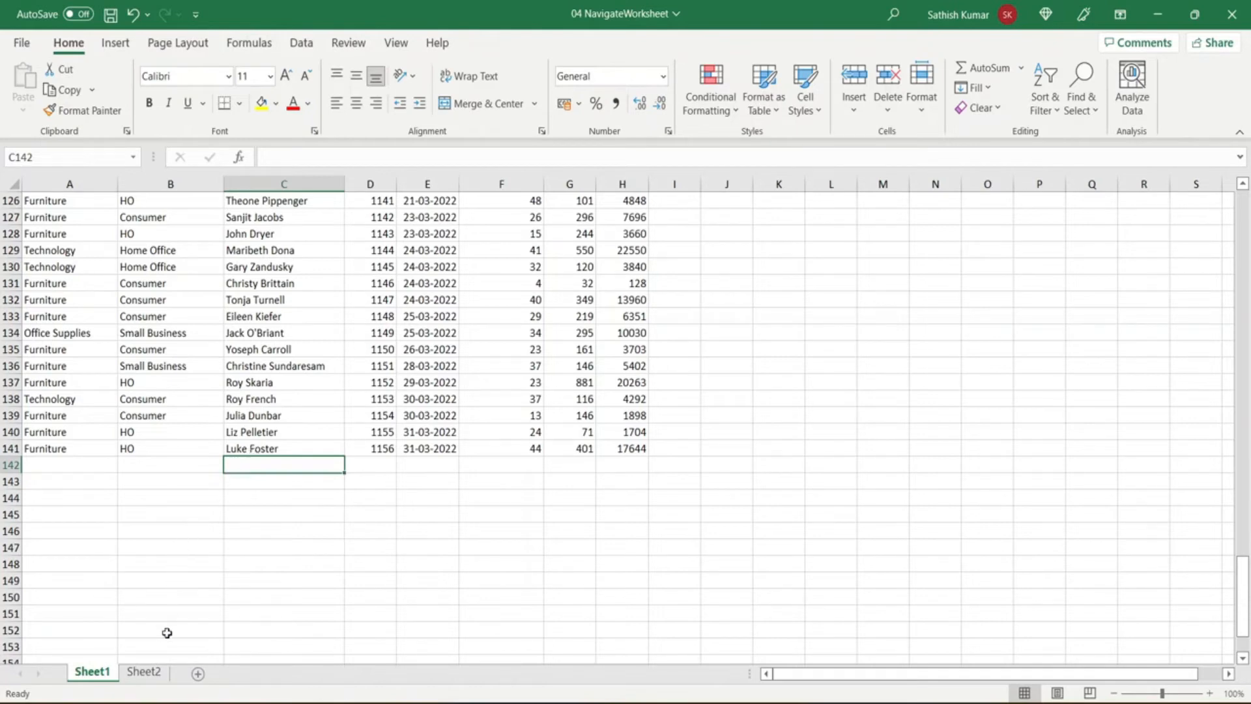
Switch to Sheet2, look over its charts and pictures, and select the column chart before moving the selection to cell L5.
left_click(144, 671)
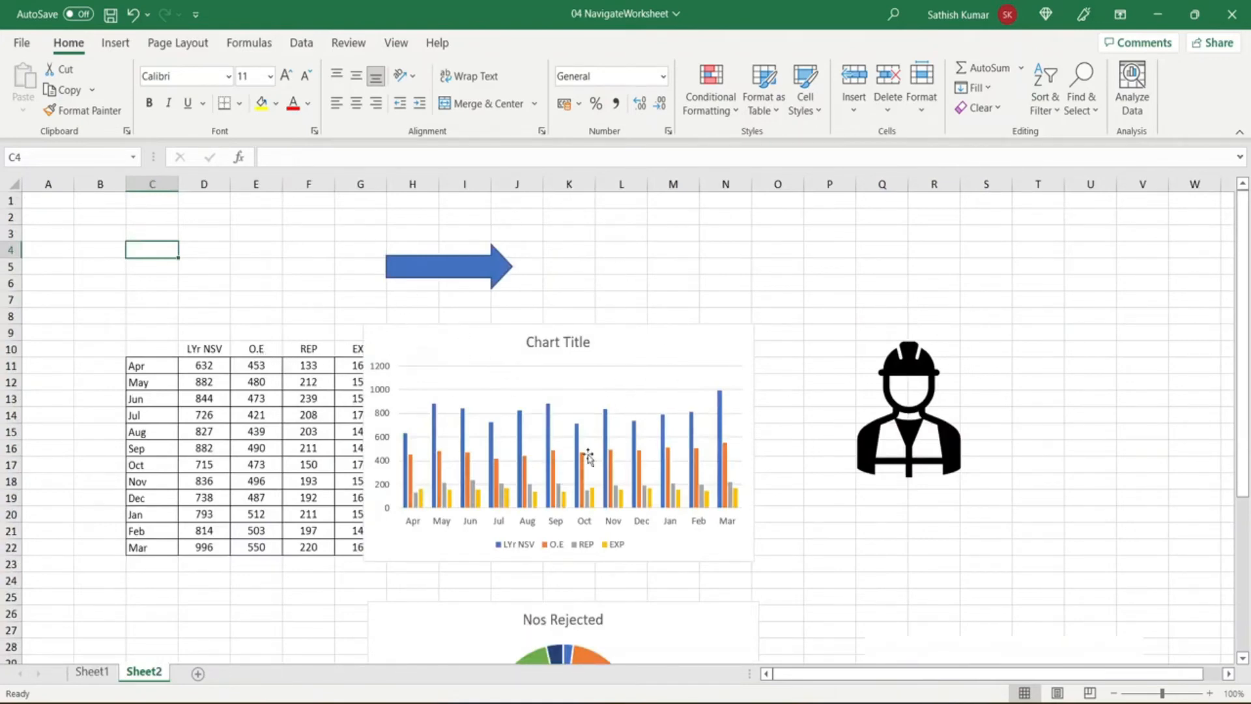
scroll(587, 456, "down", 3)
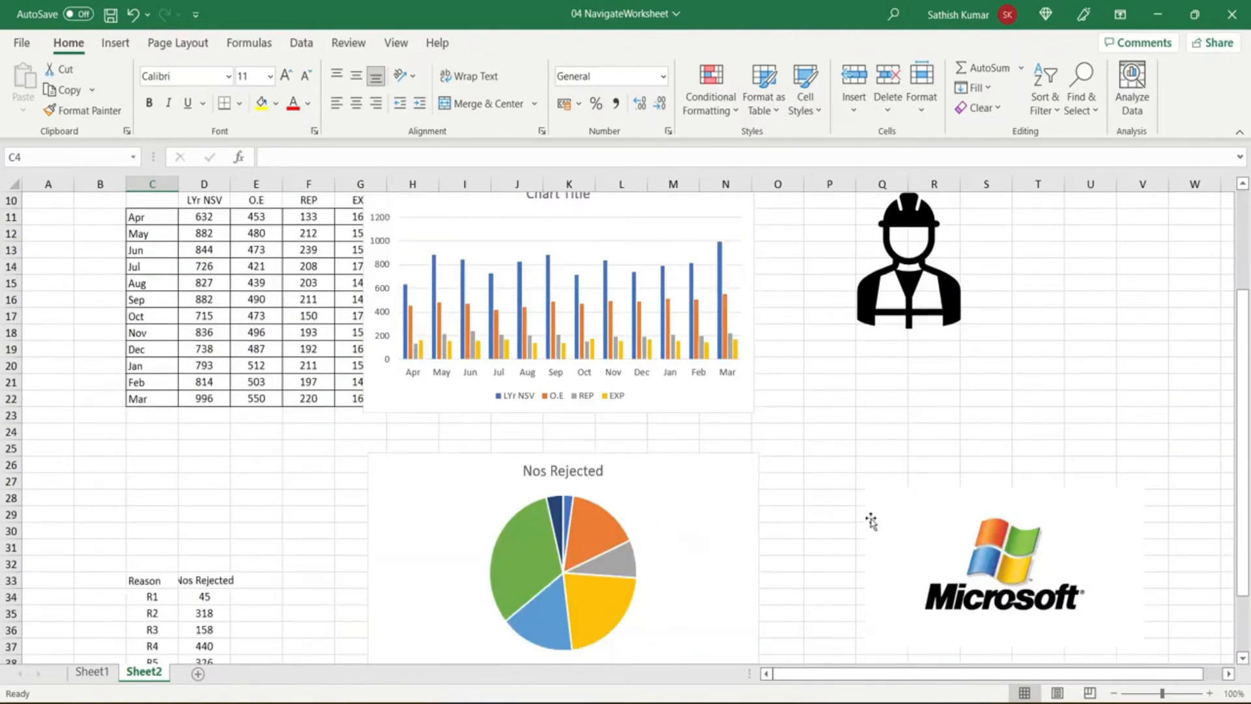
scroll(854, 523, "up", 3)
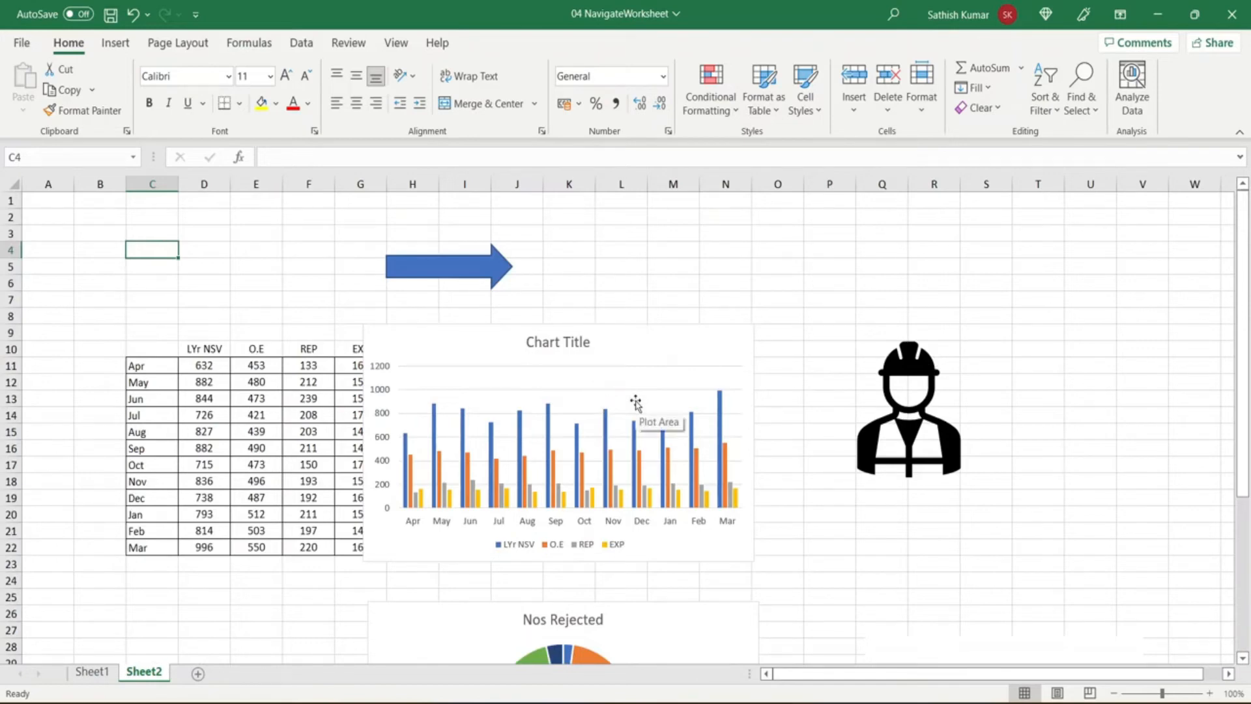
left_click(604, 352)
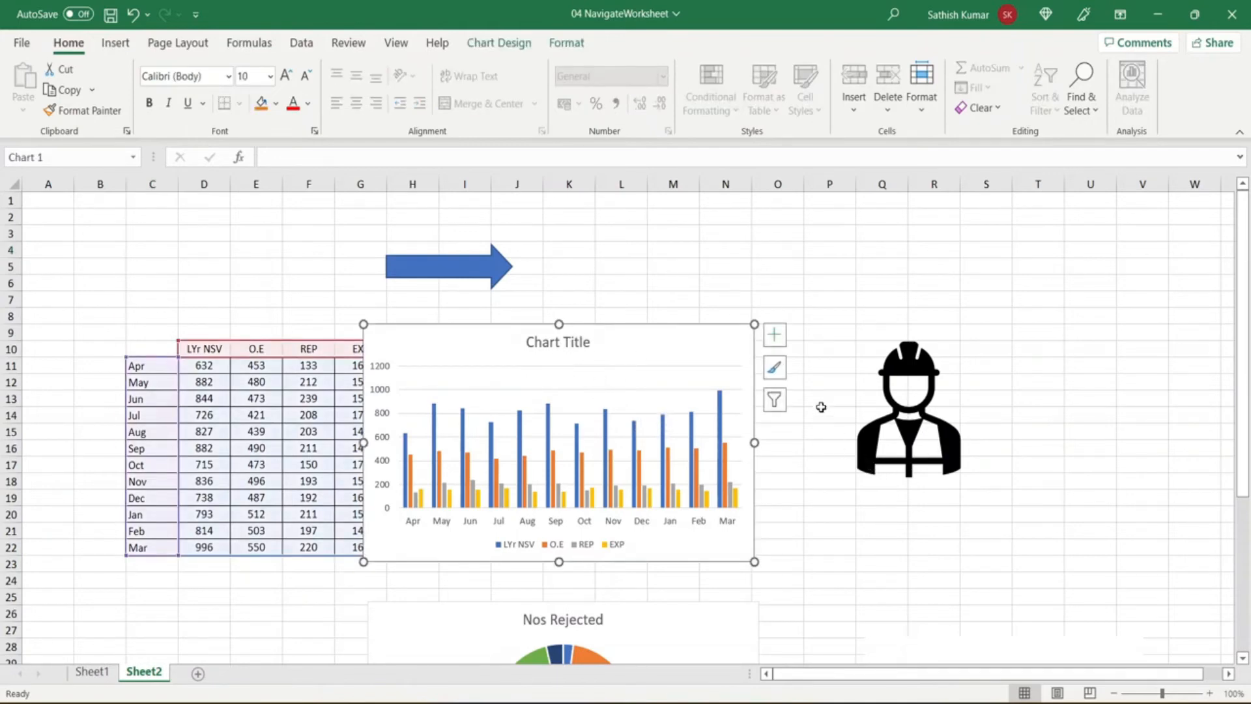
left_click(631, 263)
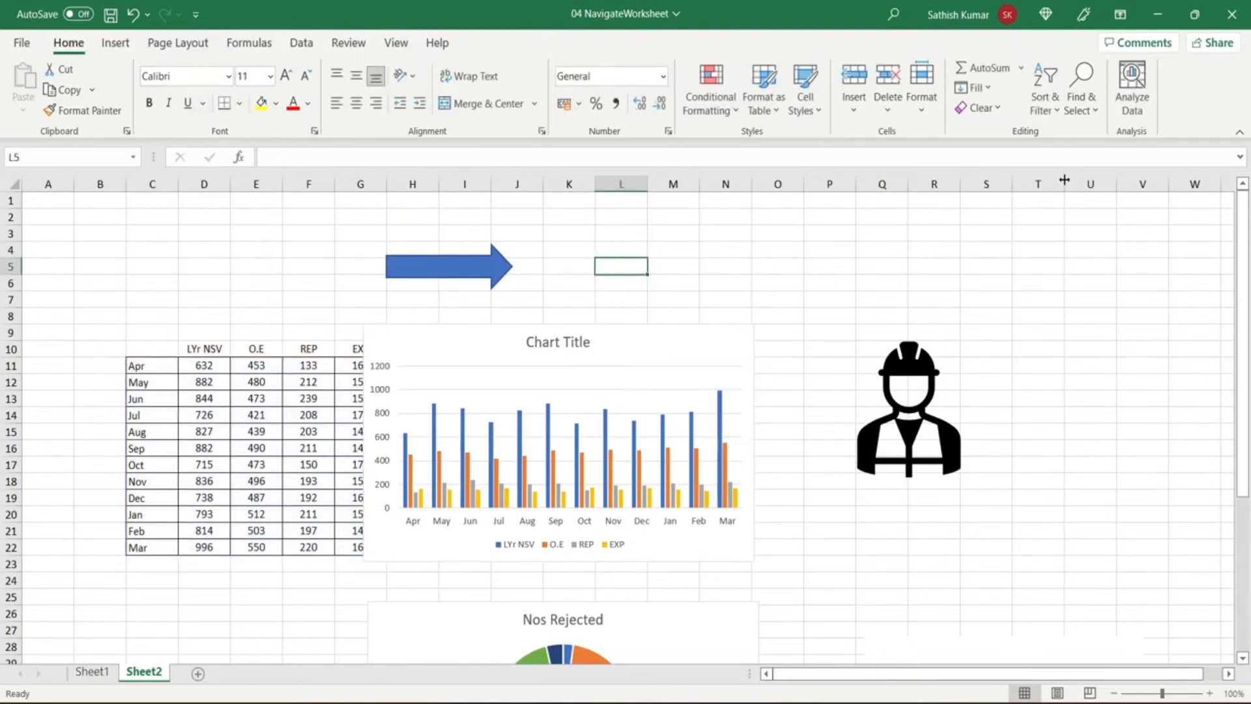
Show the Selection pane with the objects of Sheet2.
left_click(1097, 112)
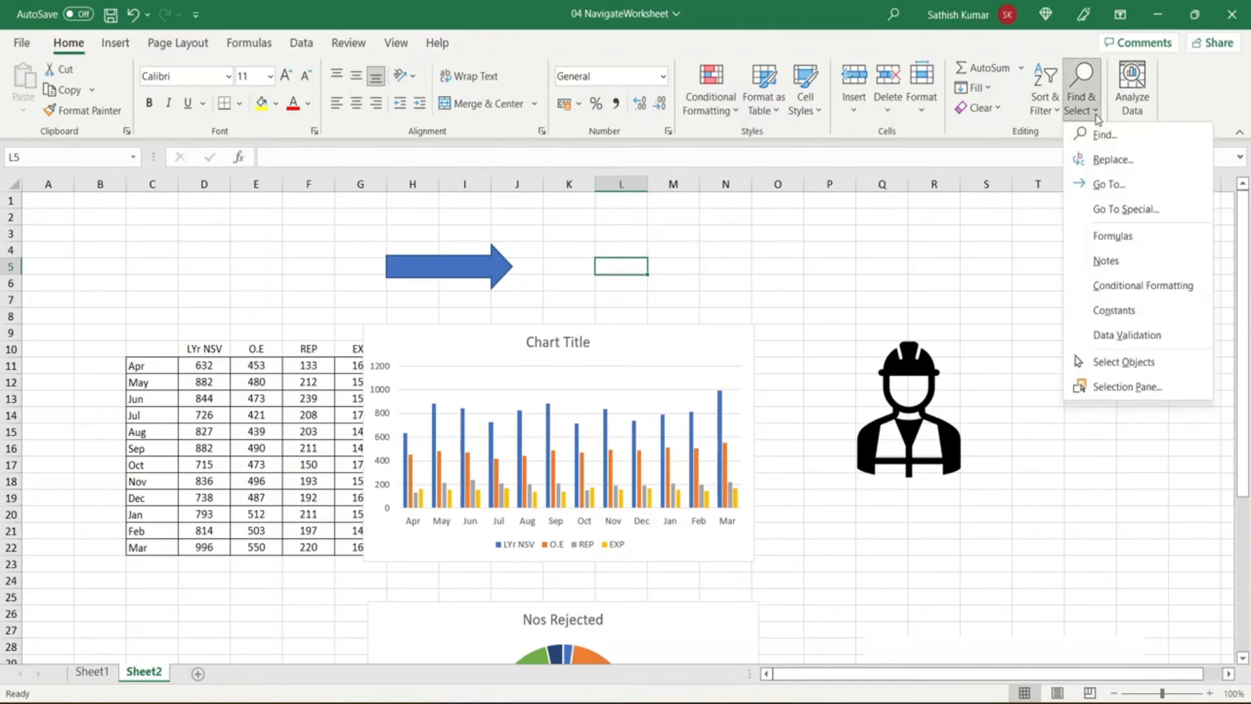
key("ctrl+2")
left_click_drag(1069, 368, 1197, 399)
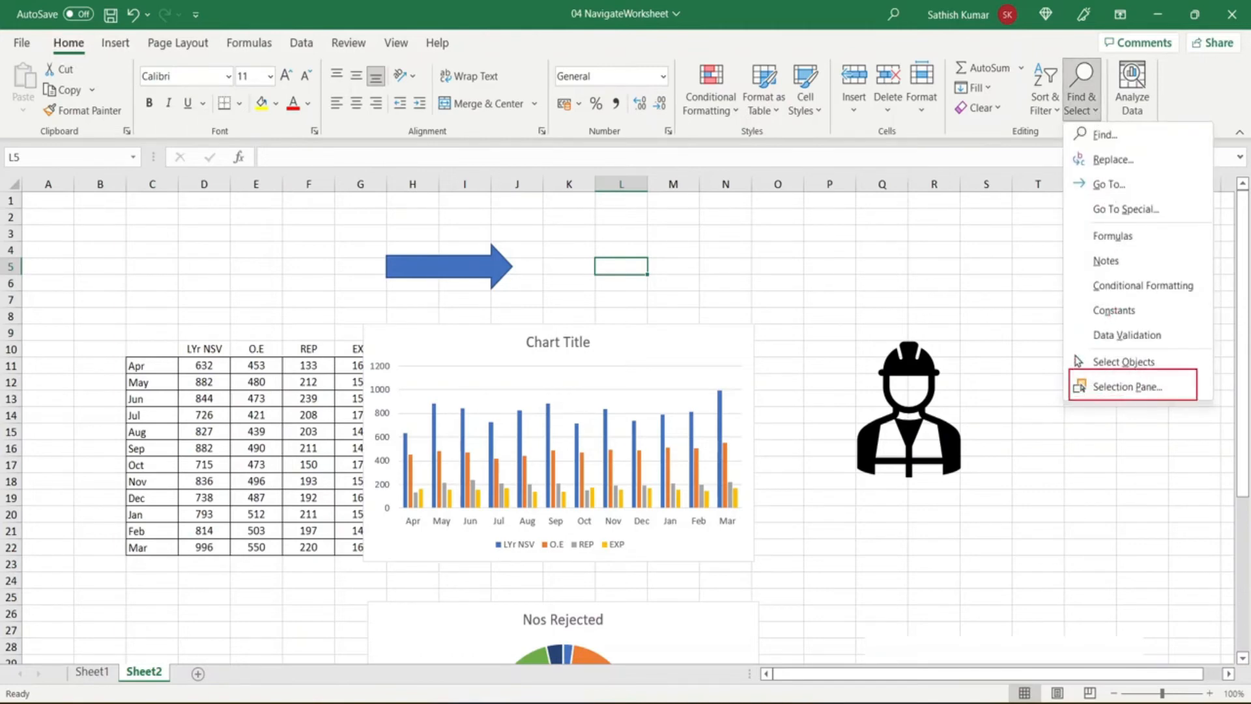
left_click_drag(48, 30, 97, 55)
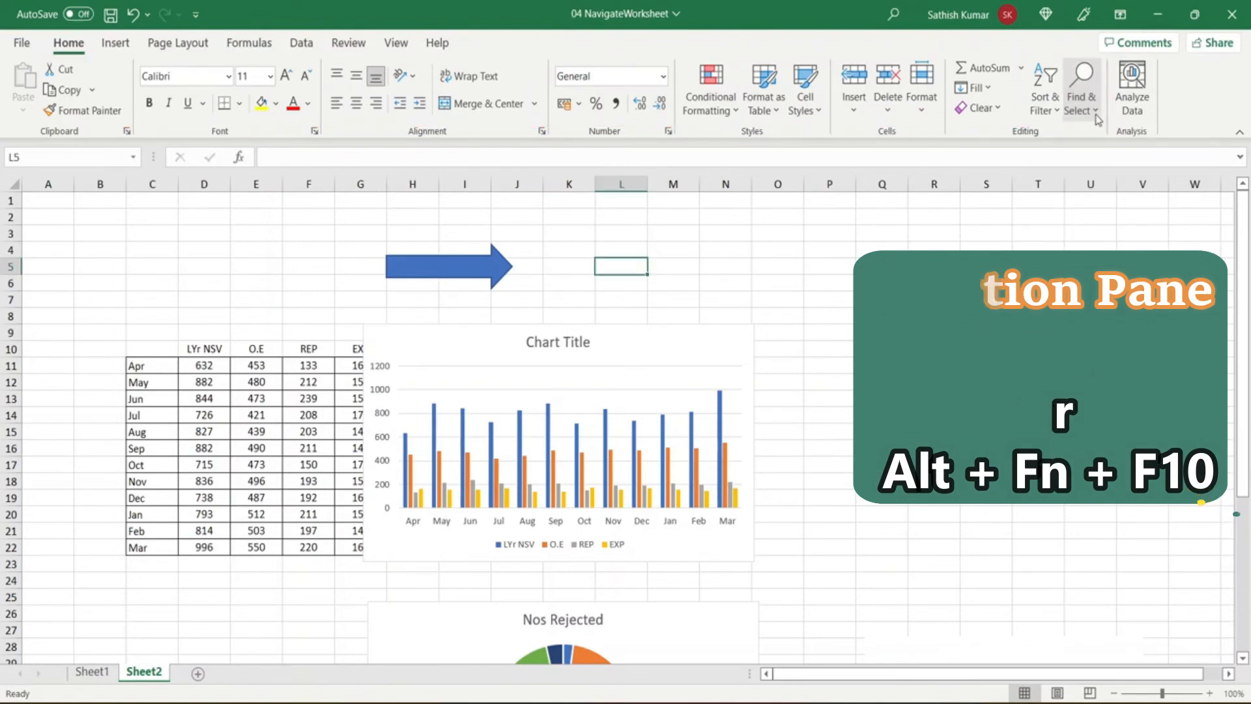
key("alt+F10")
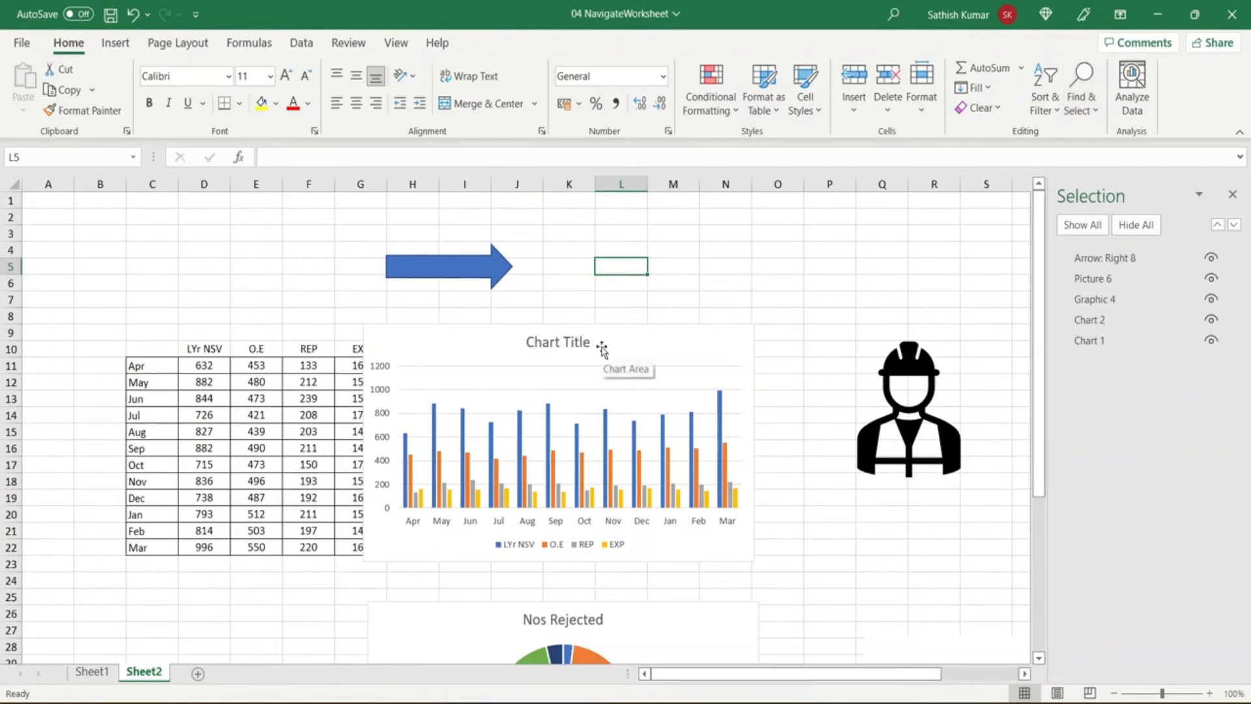
Select Chart 1, Chart 2, Graphic 4, Picture 6 and Arrow: Right 8 one after another through the object list.
left_click(1126, 350)
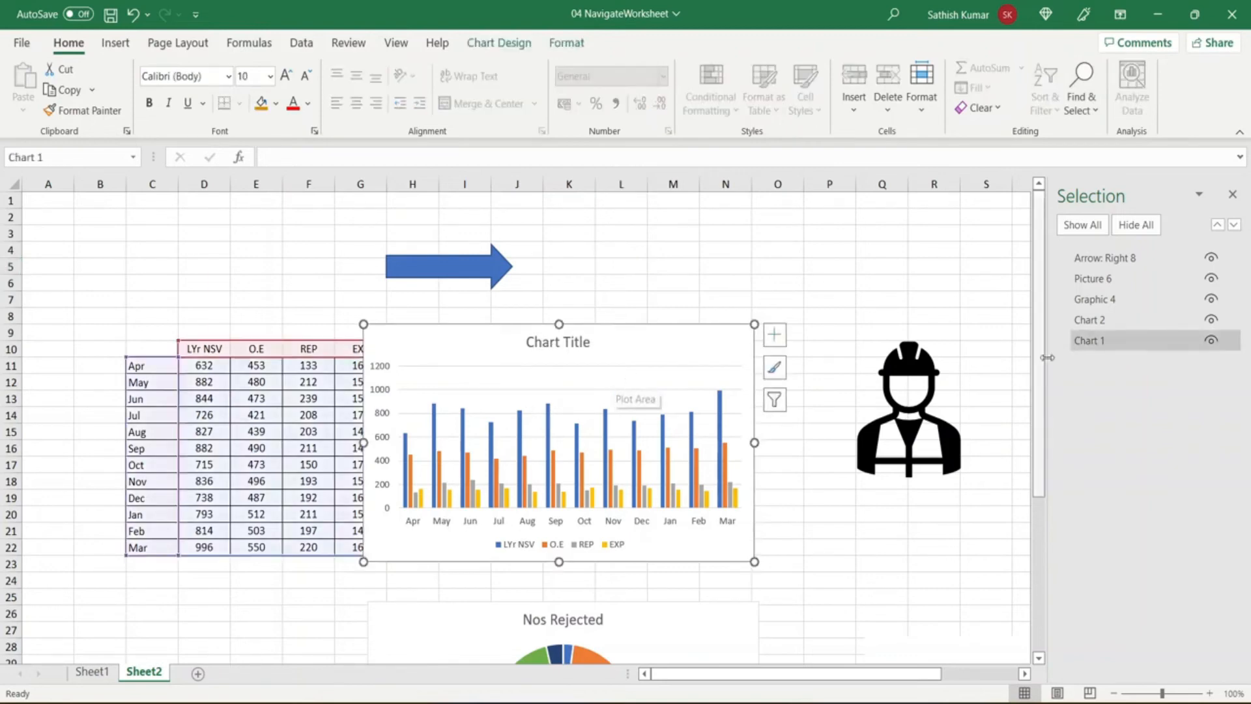
left_click(1096, 319)
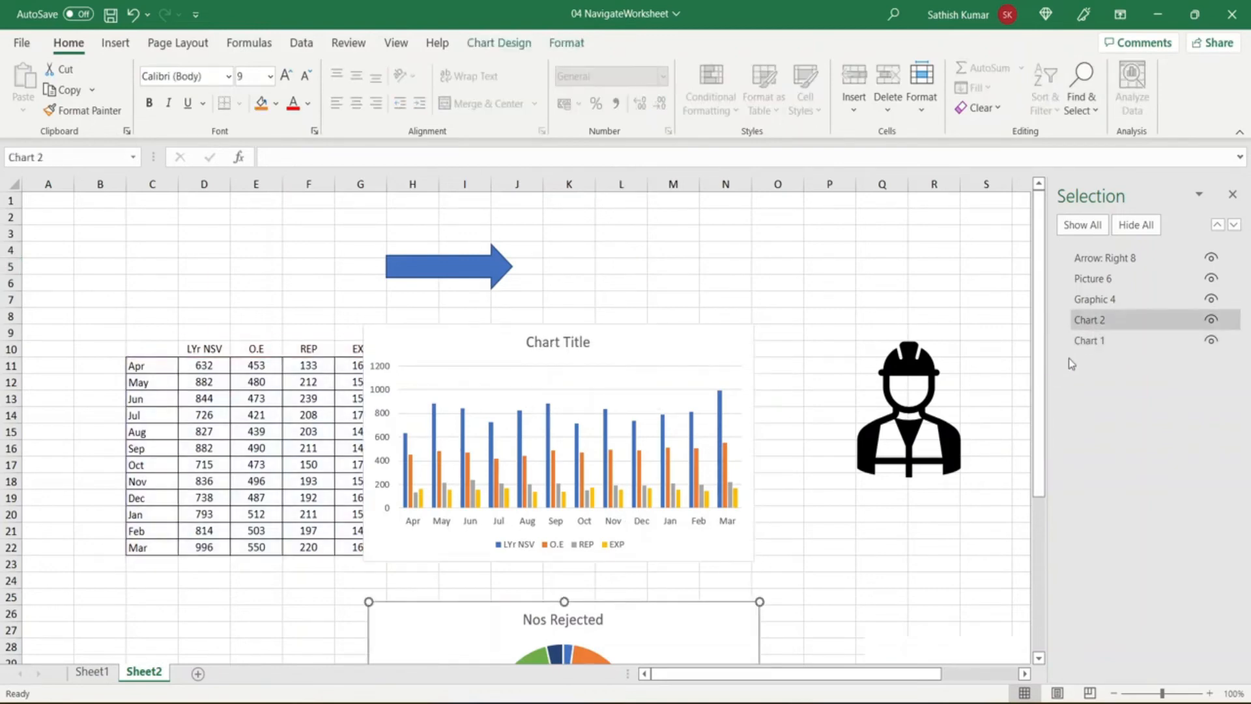
left_click(1104, 301)
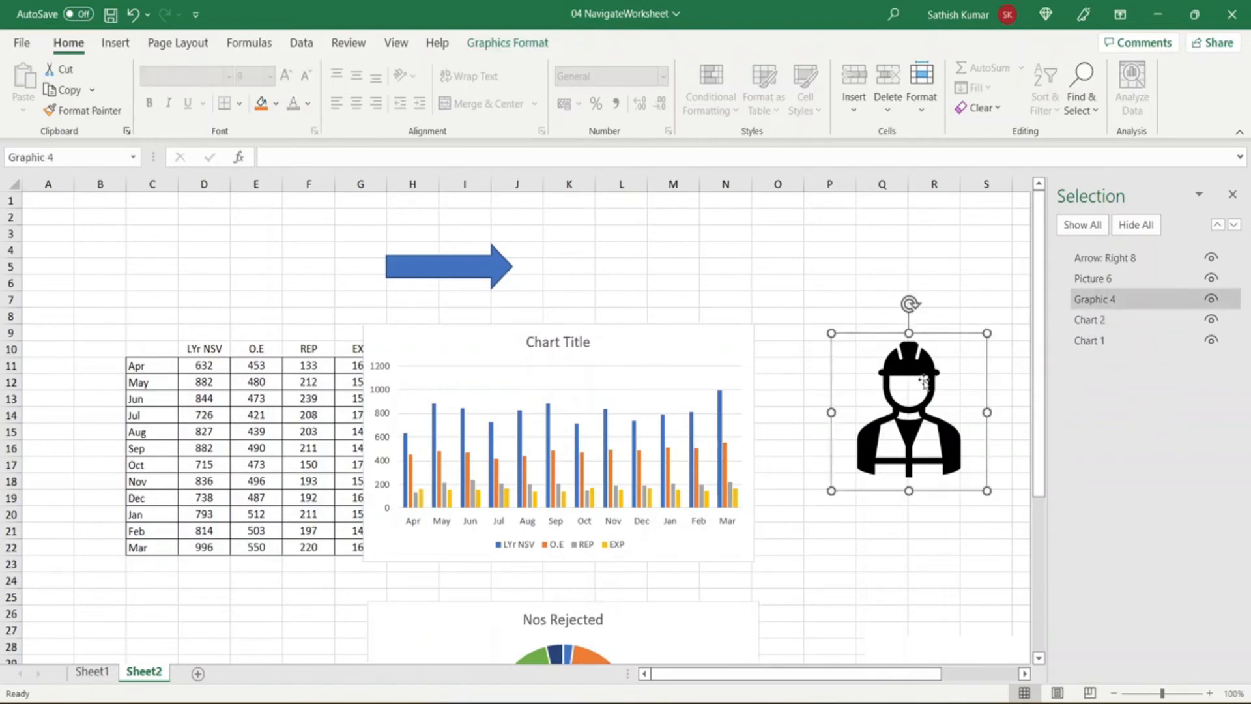
scroll(890, 498, "down", 2)
scroll(890, 498, "up", 2)
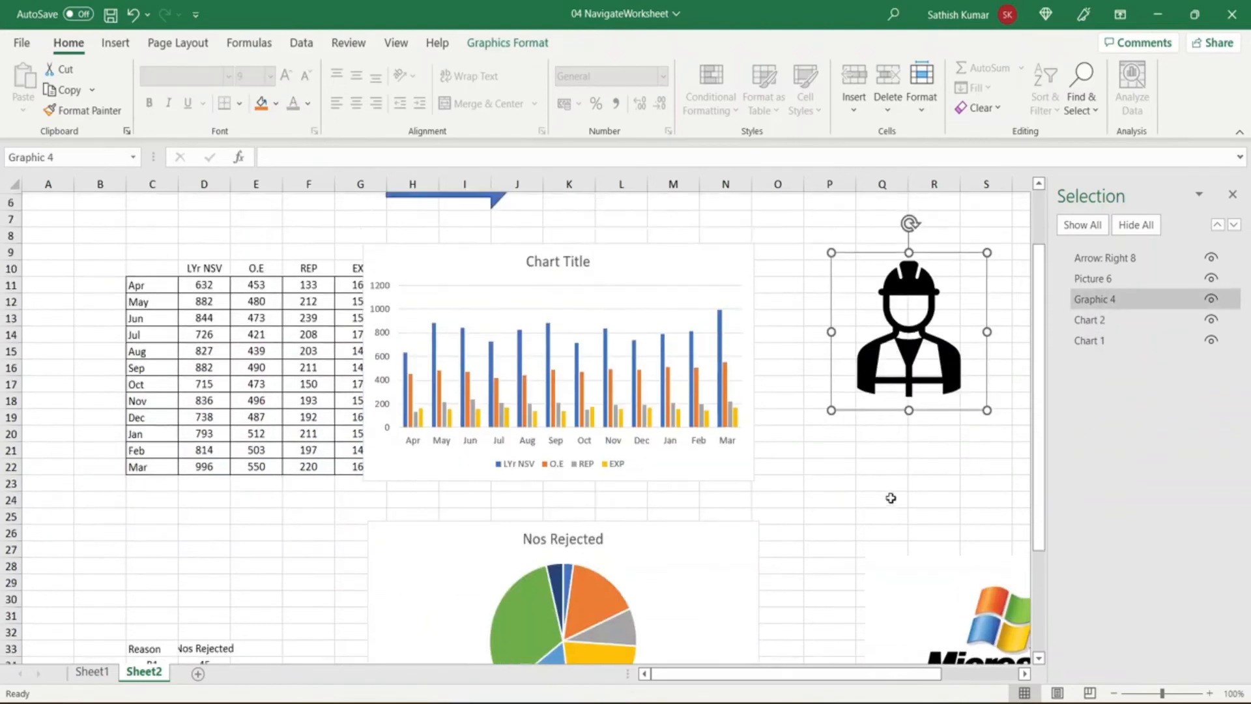
left_click(1116, 286)
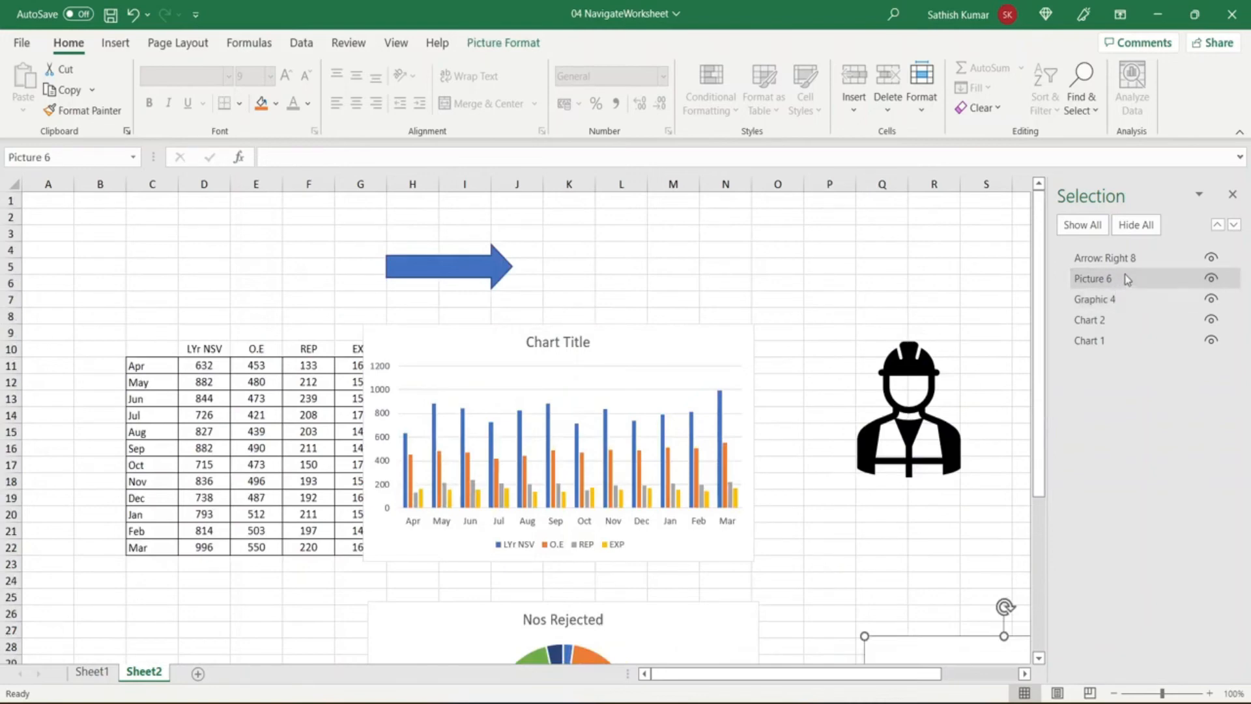
left_click(1125, 259)
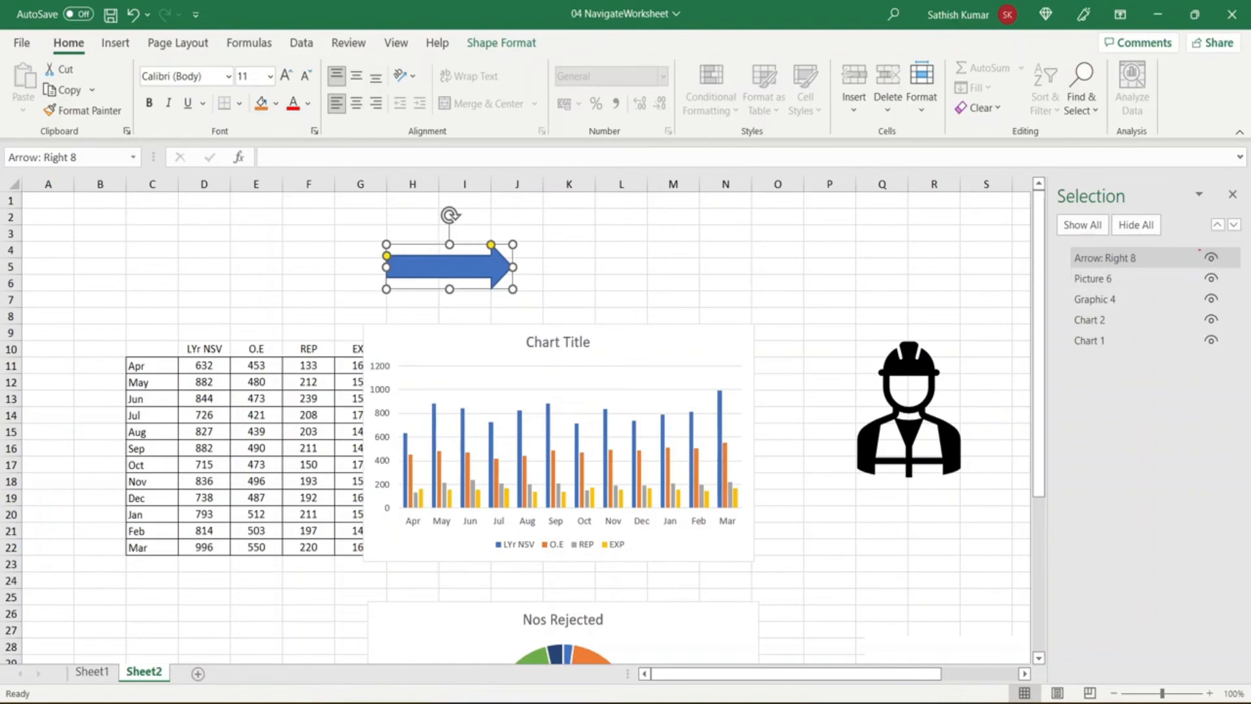
Hide Arrow: Right 8 and show it again, and do the same for all objects on the sheet at once.
left_click_drag(1198, 250, 1225, 266)
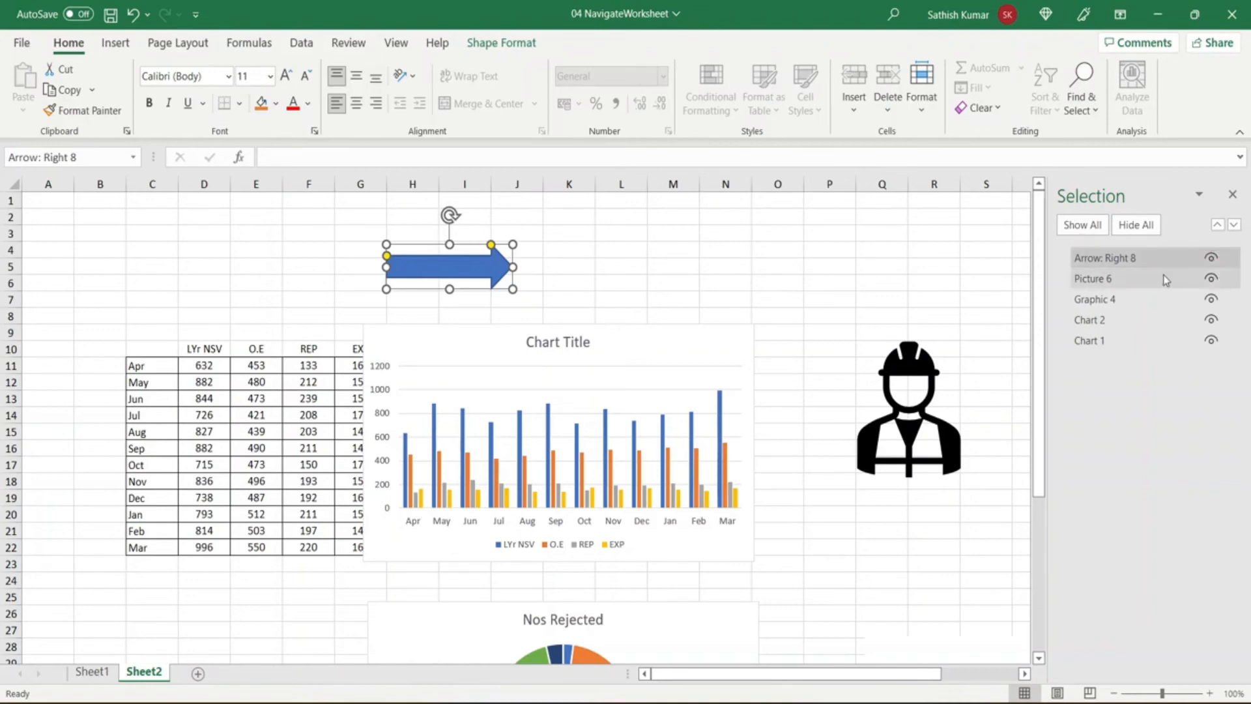
left_click(1210, 258)
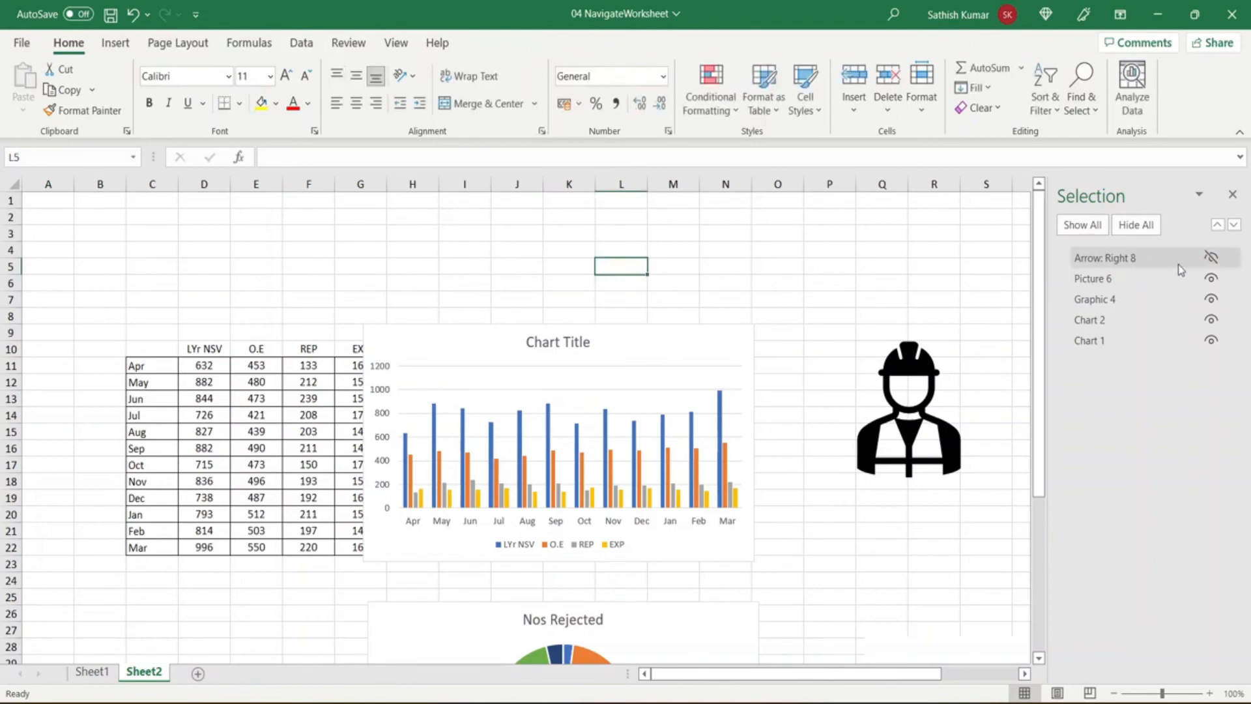
left_click(1211, 260)
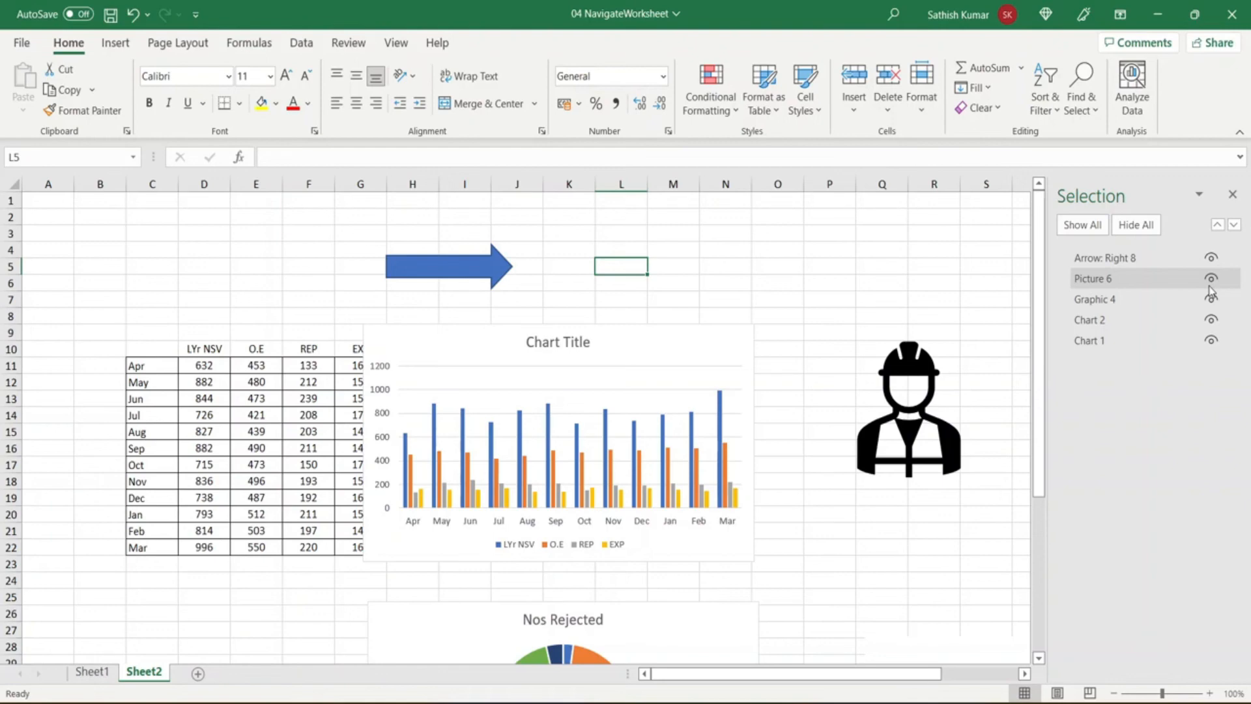
left_click(1146, 227)
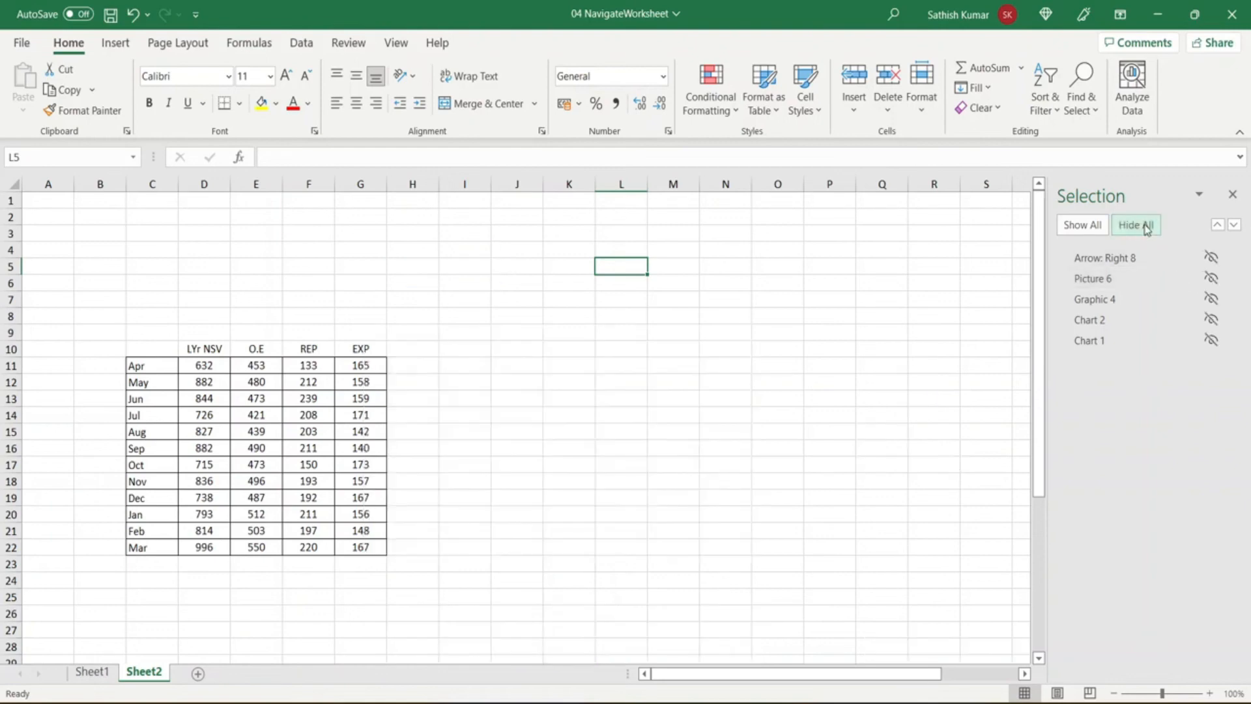
left_click(1088, 228)
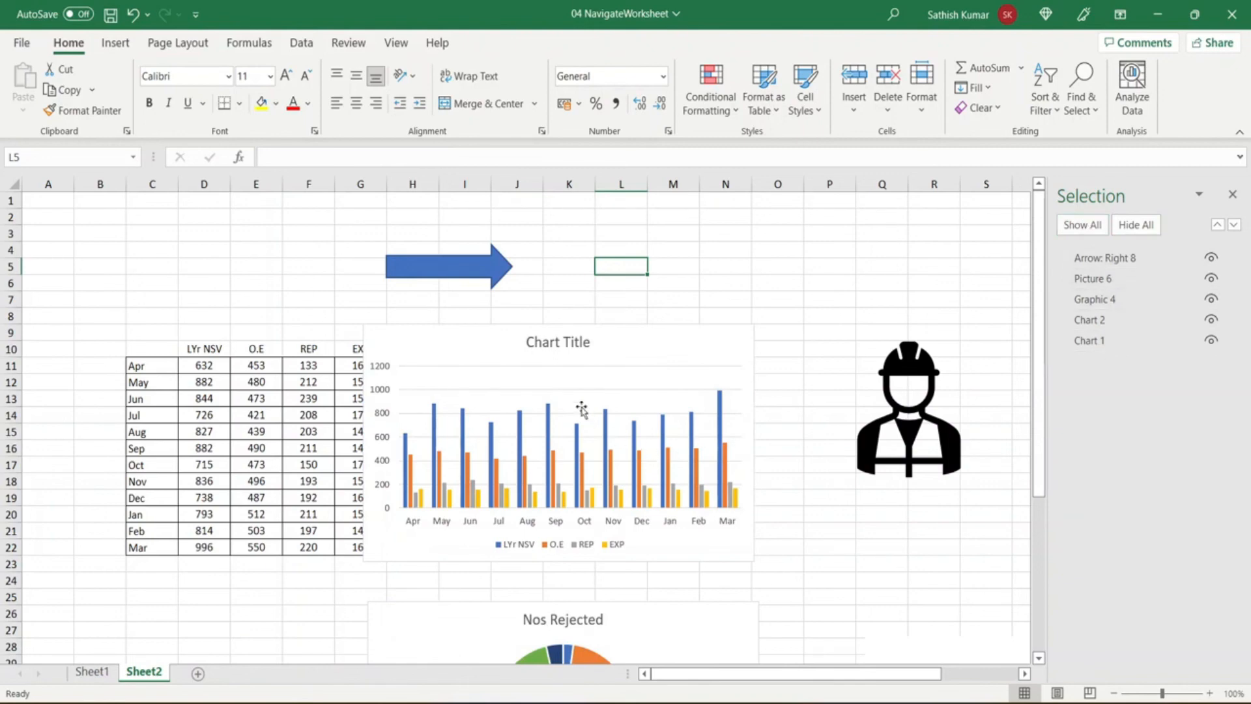
Select the monthly column chart and rename it from Chart 1 to SalesAnalysis in the object list.
left_click(637, 365)
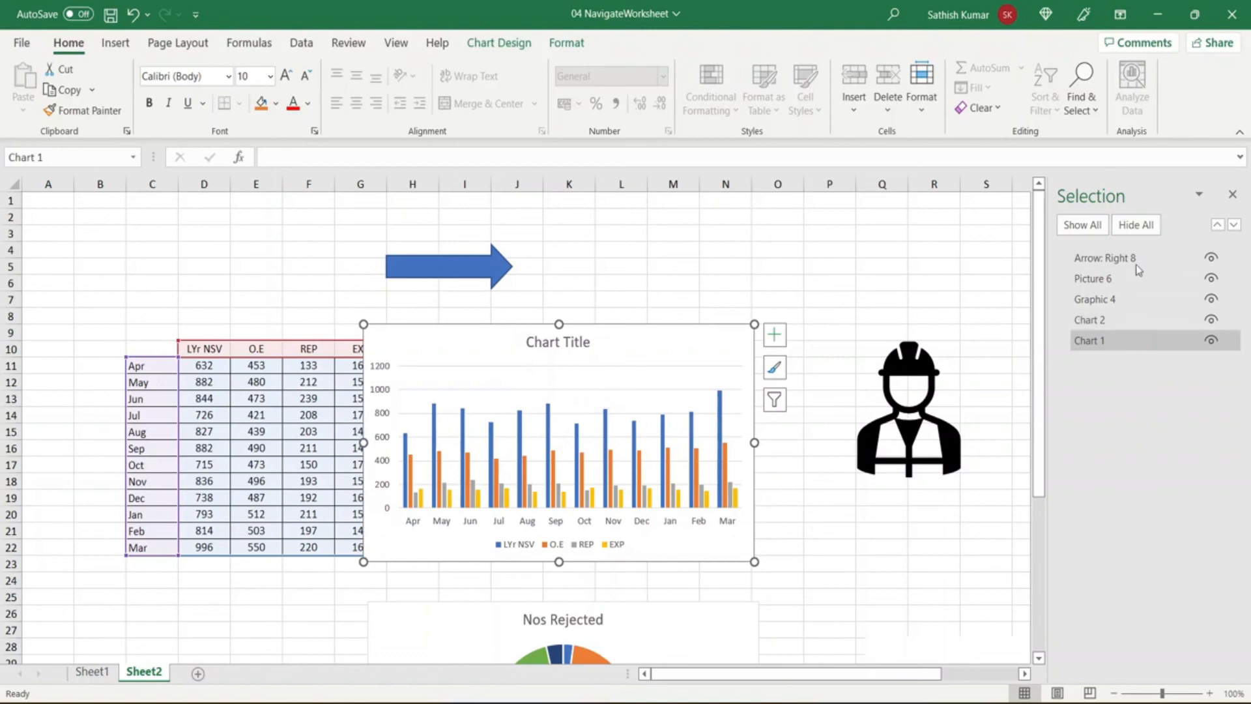
double_click(1123, 346)
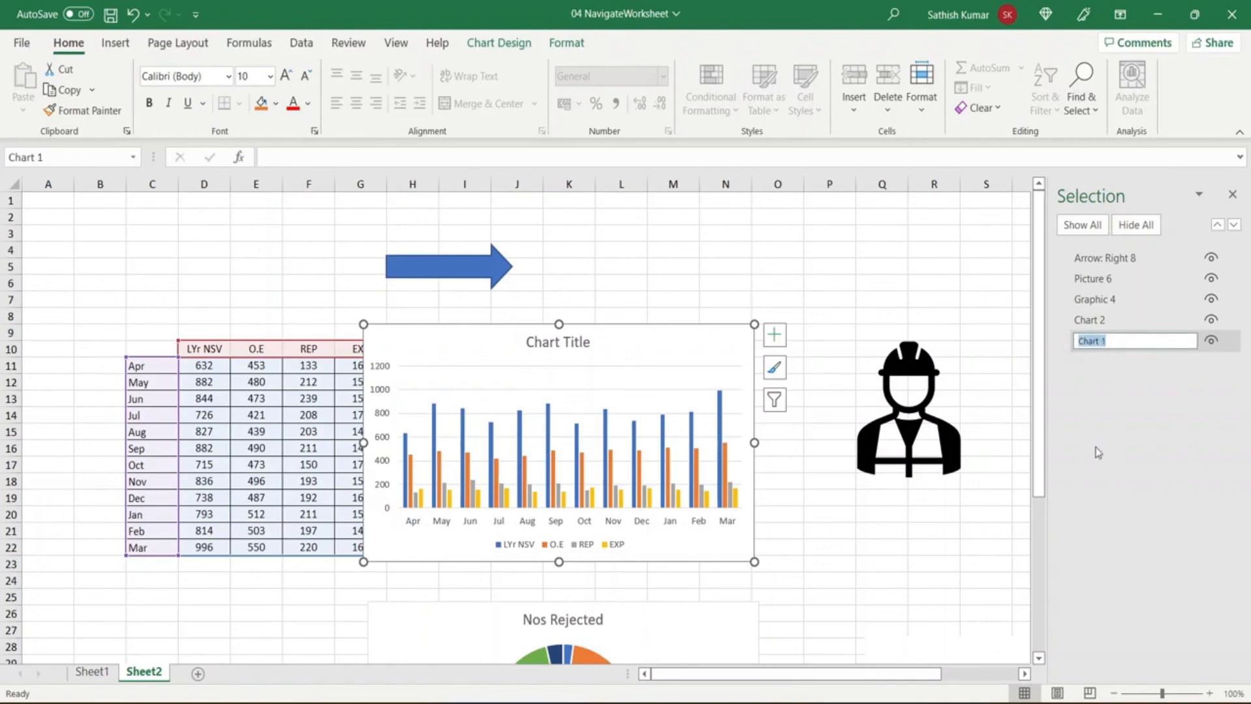
type("SalesAnalysis")
key("Return")
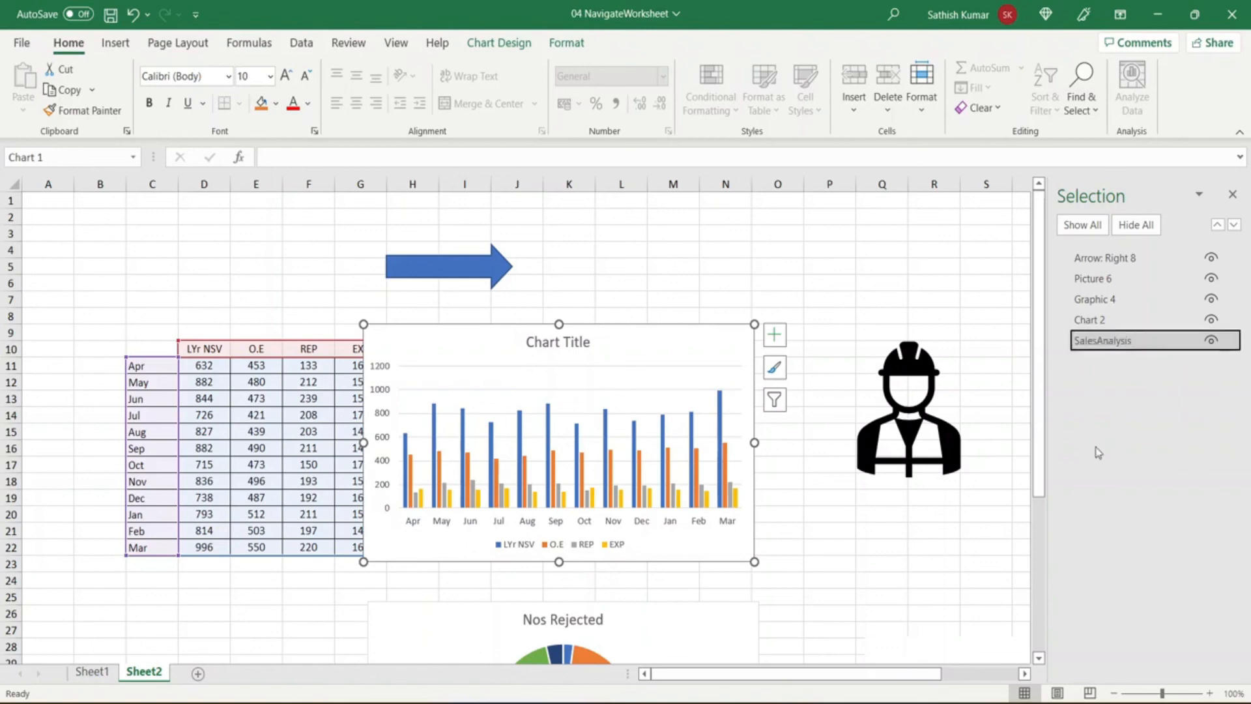